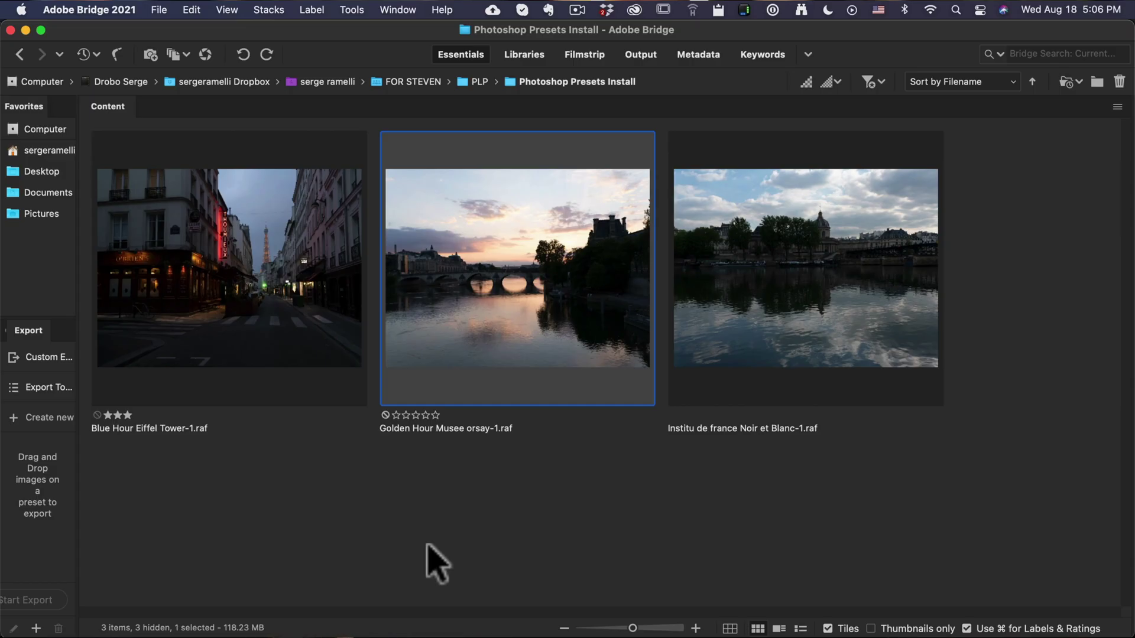
Pick the Golden Hour Musee orsay photo, open it in Camera Raw and show its presets.
left_click(809, 284)
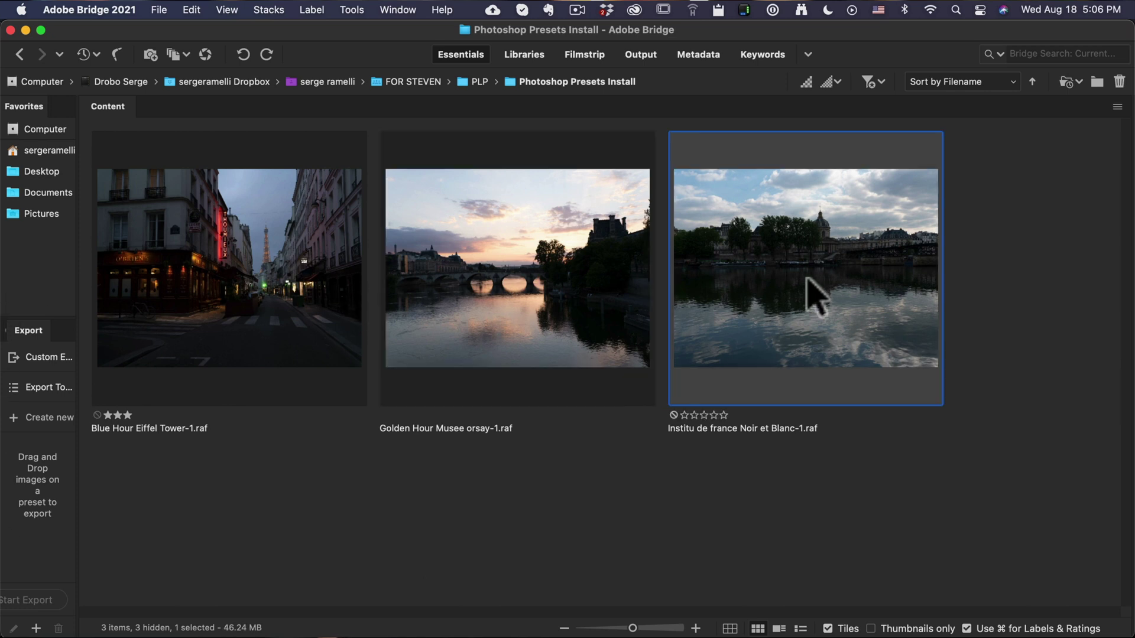
left_click(525, 287)
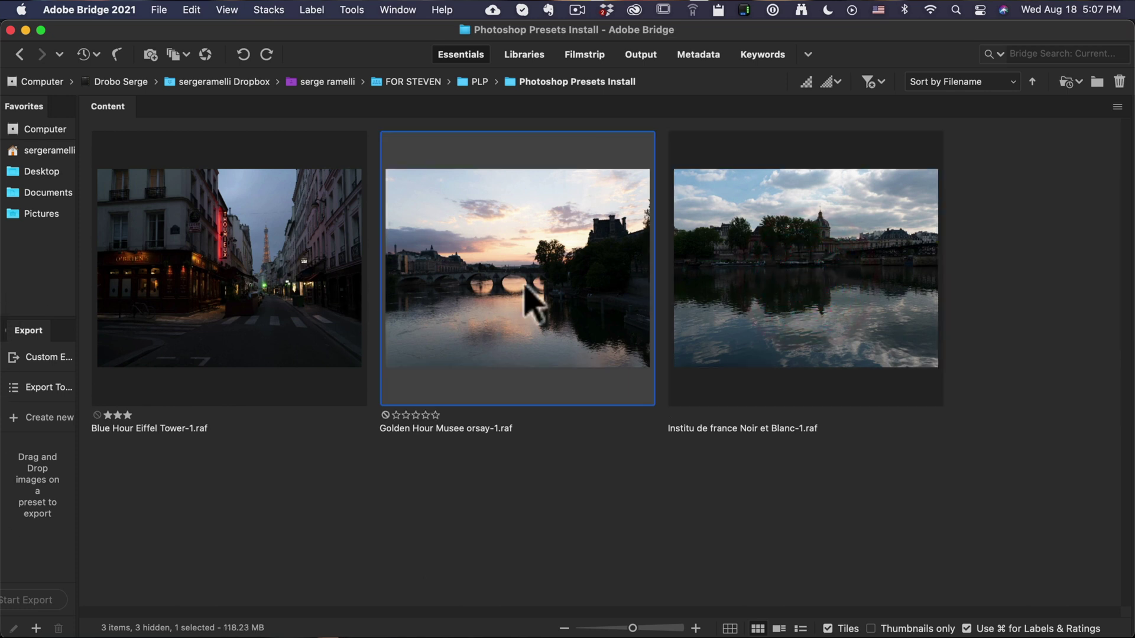
left_click(188, 263)
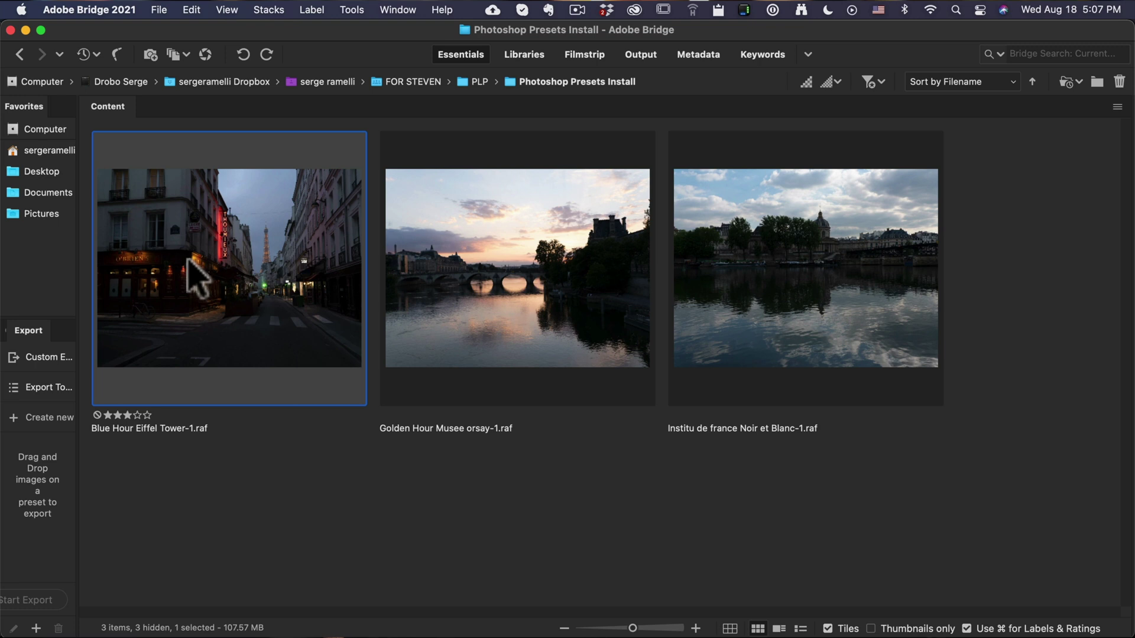
left_click(539, 243)
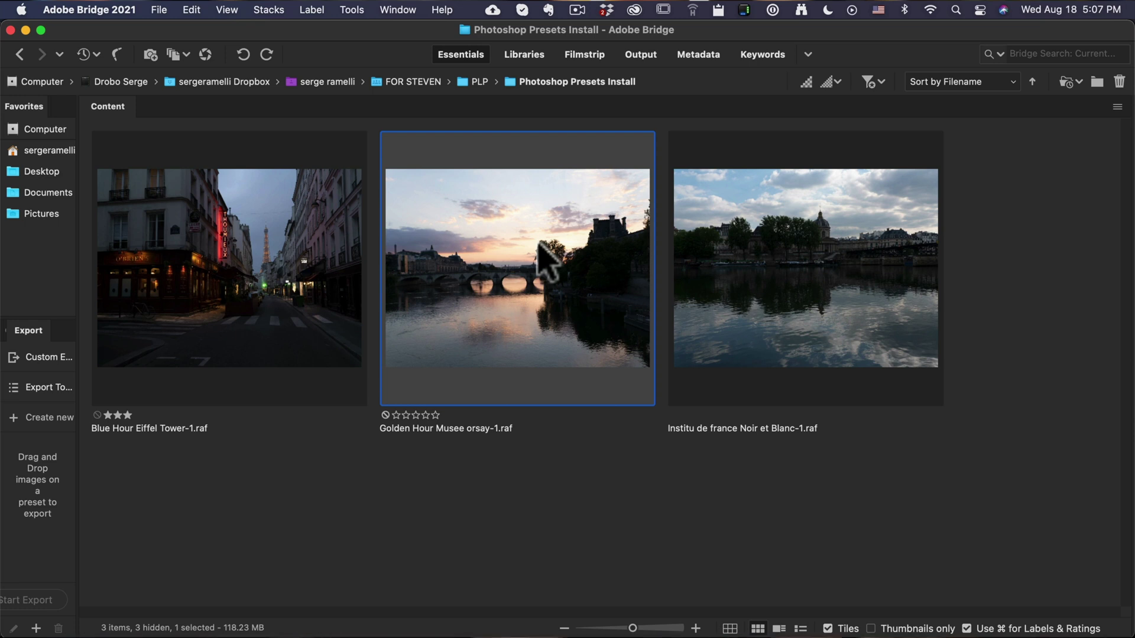
double_click(506, 248)
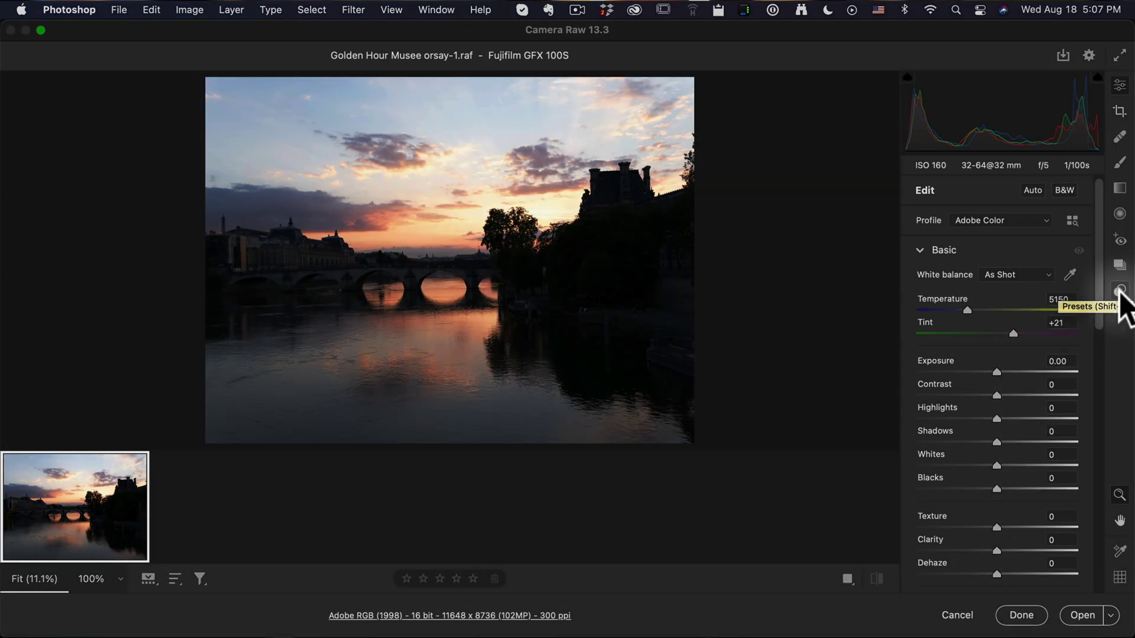
left_click(1121, 291)
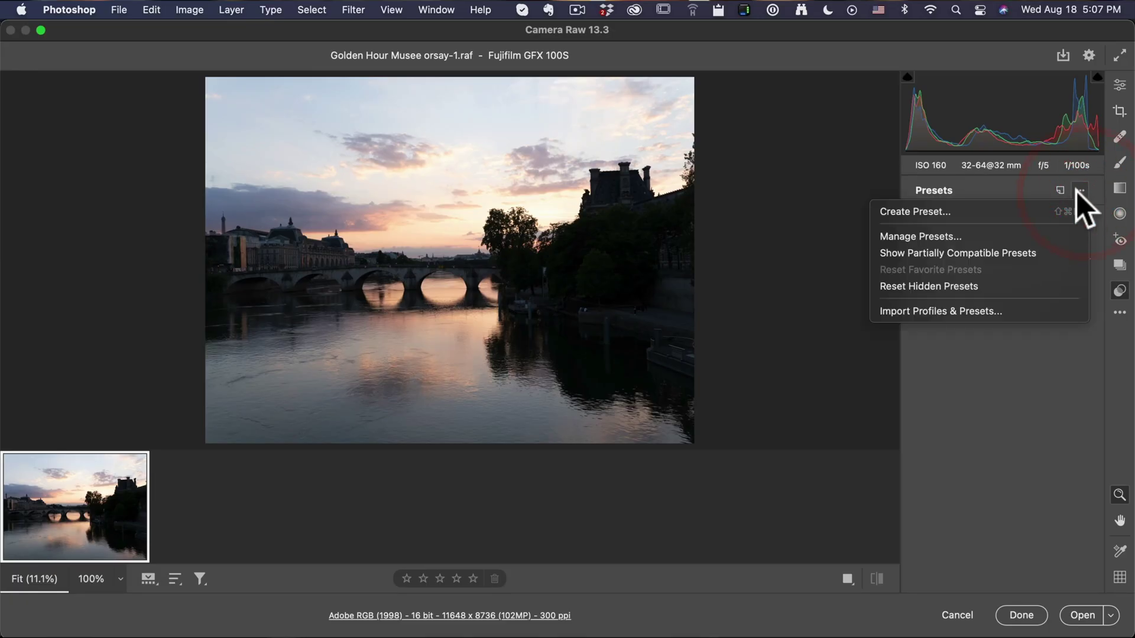
Import Photo Serge Lightroom Presets XMP.zip from the For Lightroom Classic 7.4 and after folder.
left_click(976, 314)
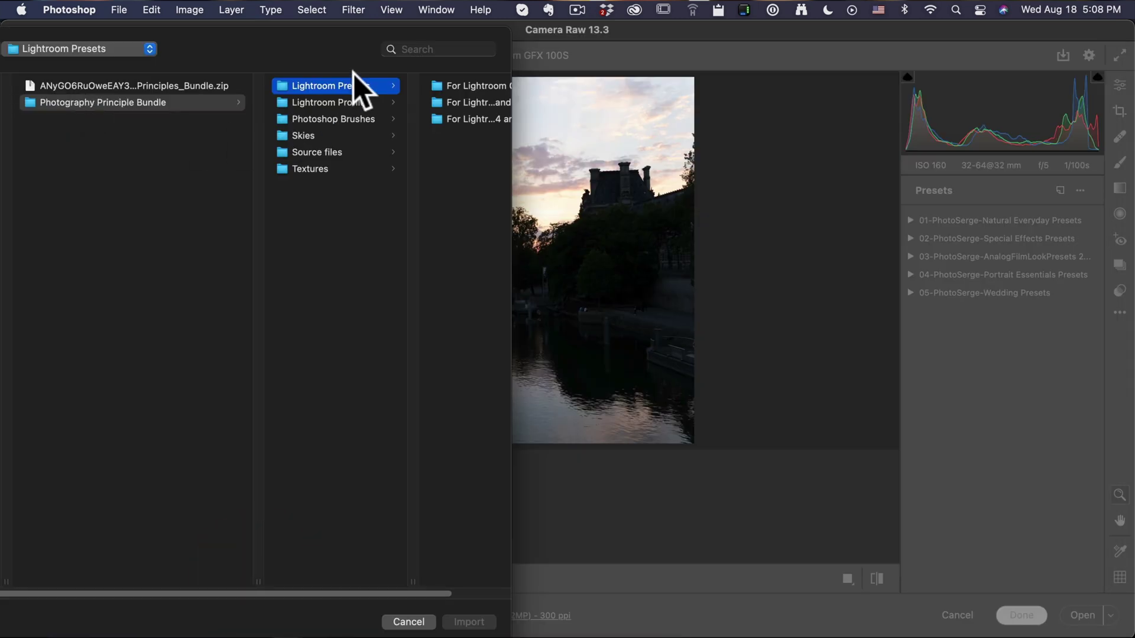
left_click_drag(512, 601, 985, 596)
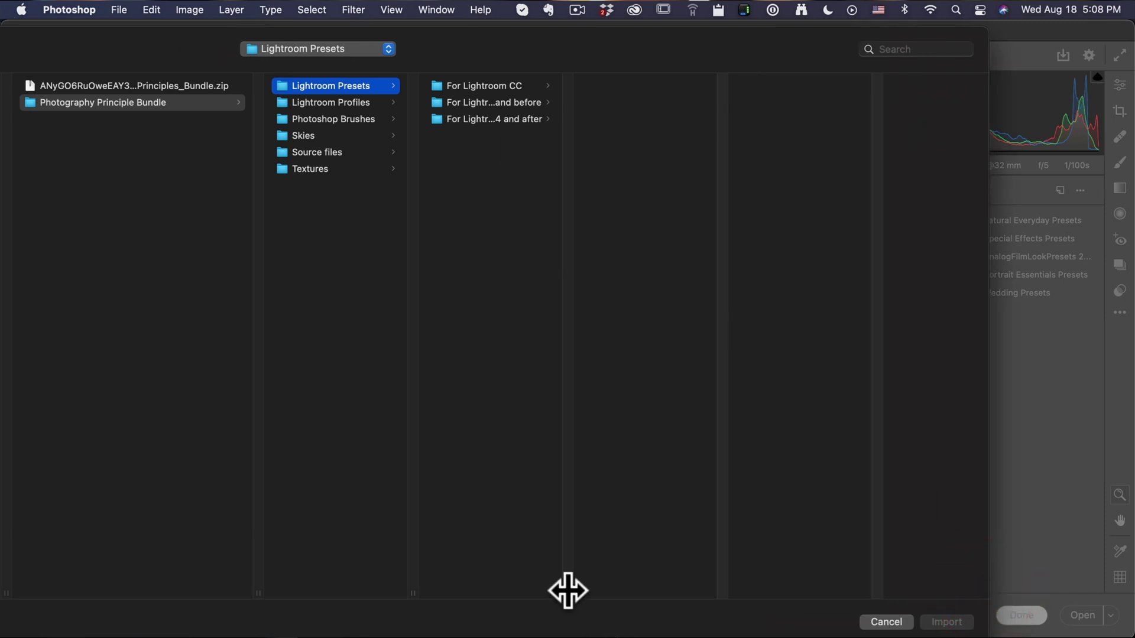
left_click_drag(568, 591, 778, 566)
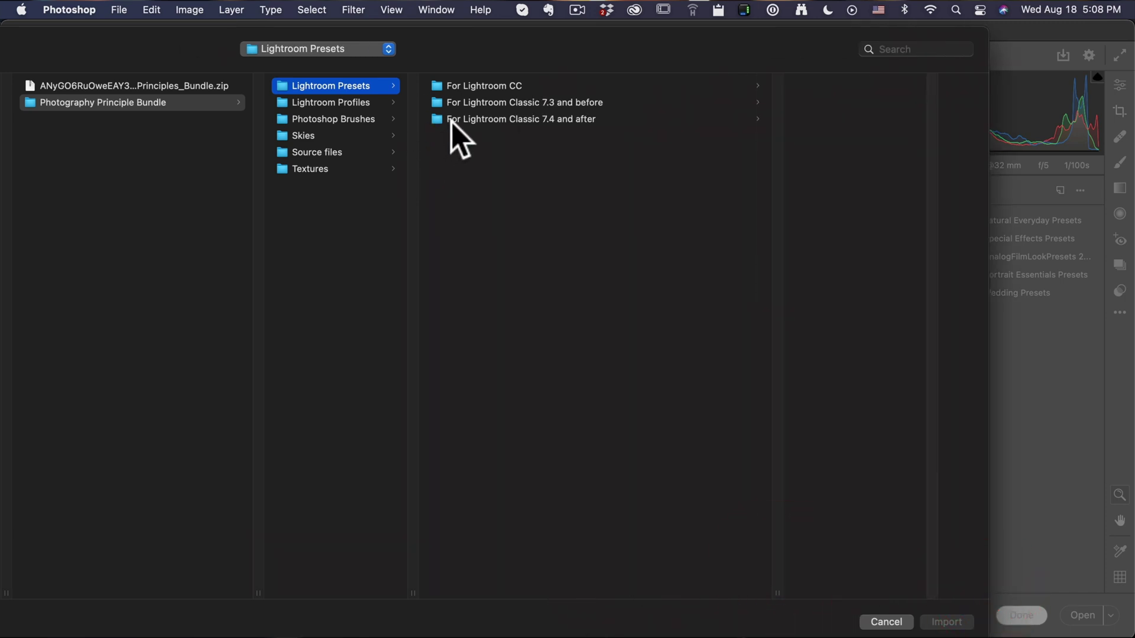
left_click(541, 120)
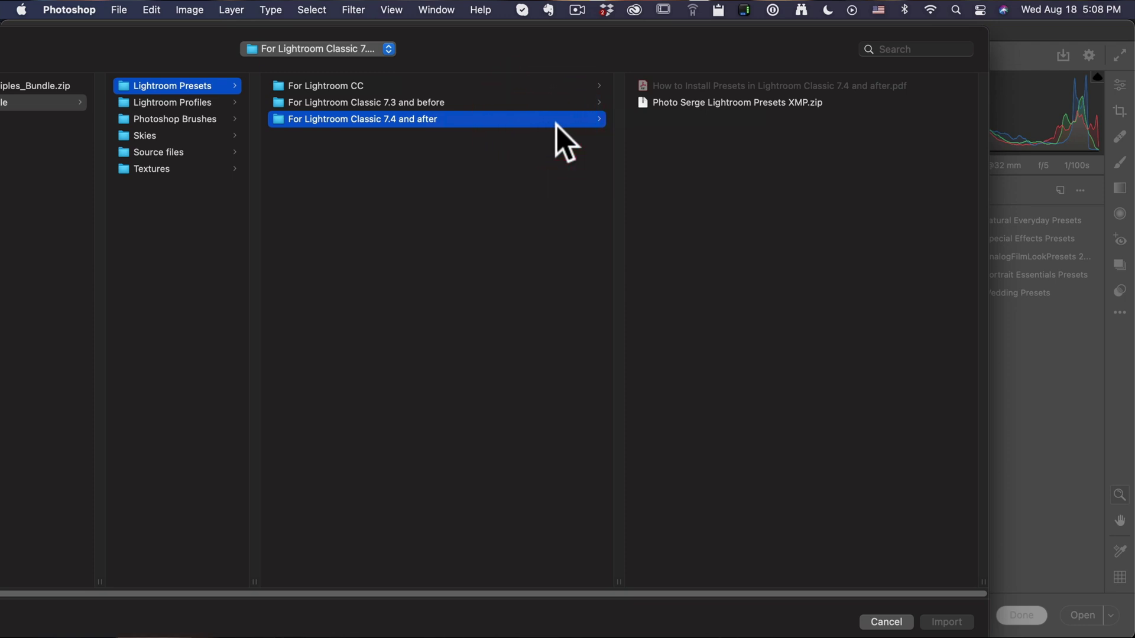
left_click(745, 103)
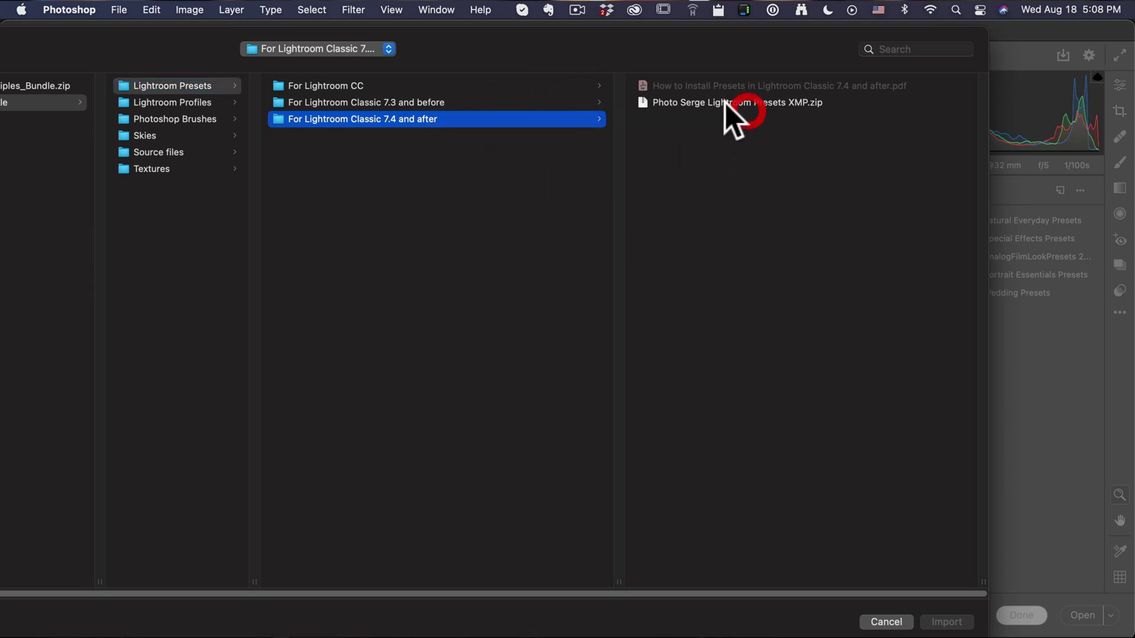
left_click(726, 102)
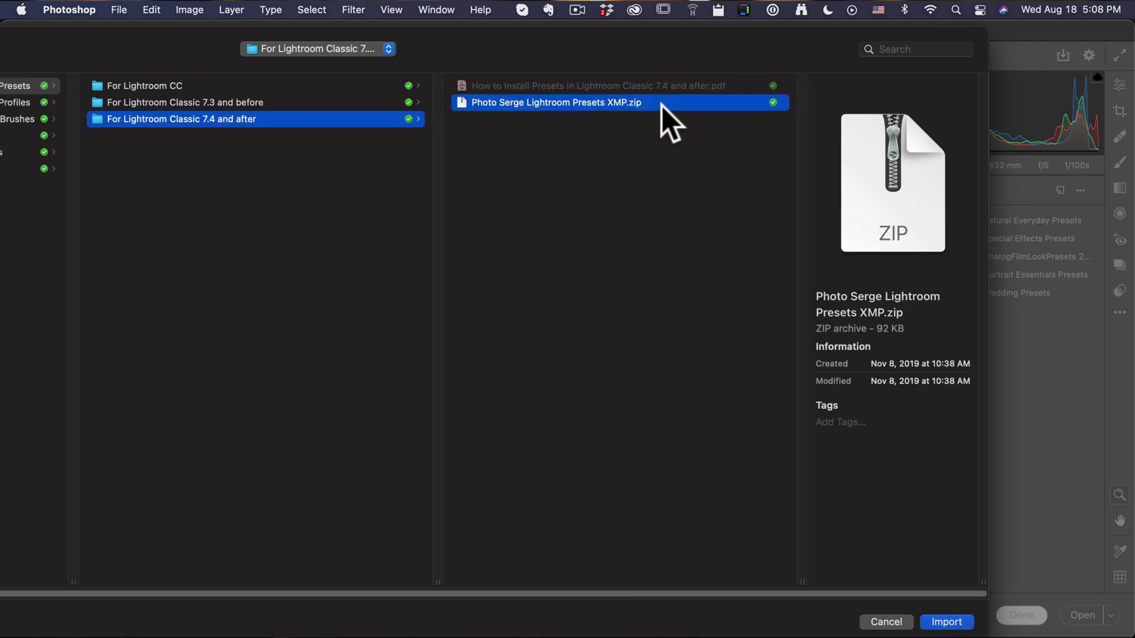
left_click(946, 622)
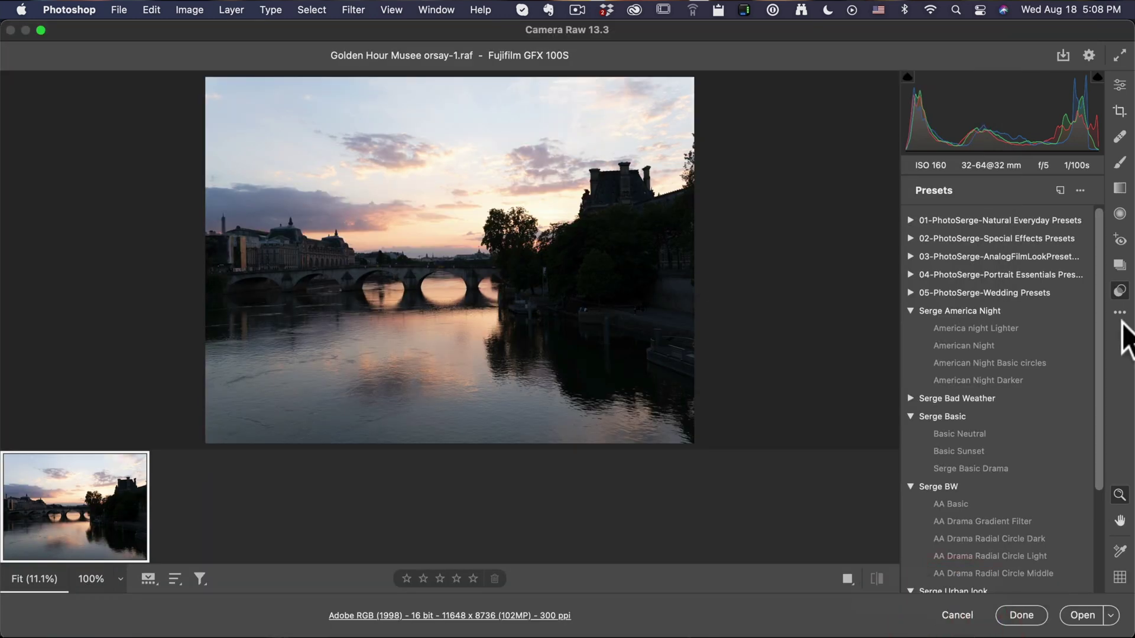
Collapse the Serge America Night, Basic, BW and Urban look groups, then expand Serge Basic.
scroll(1087, 355, "down", 3)
left_click(911, 256)
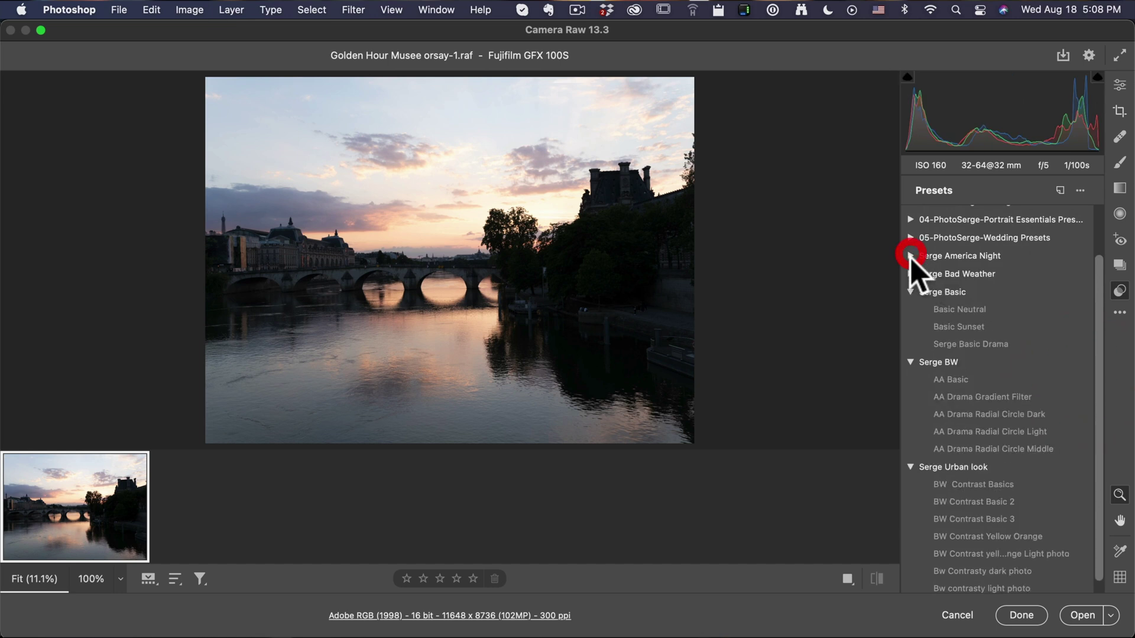
left_click(911, 293)
left_click(911, 350)
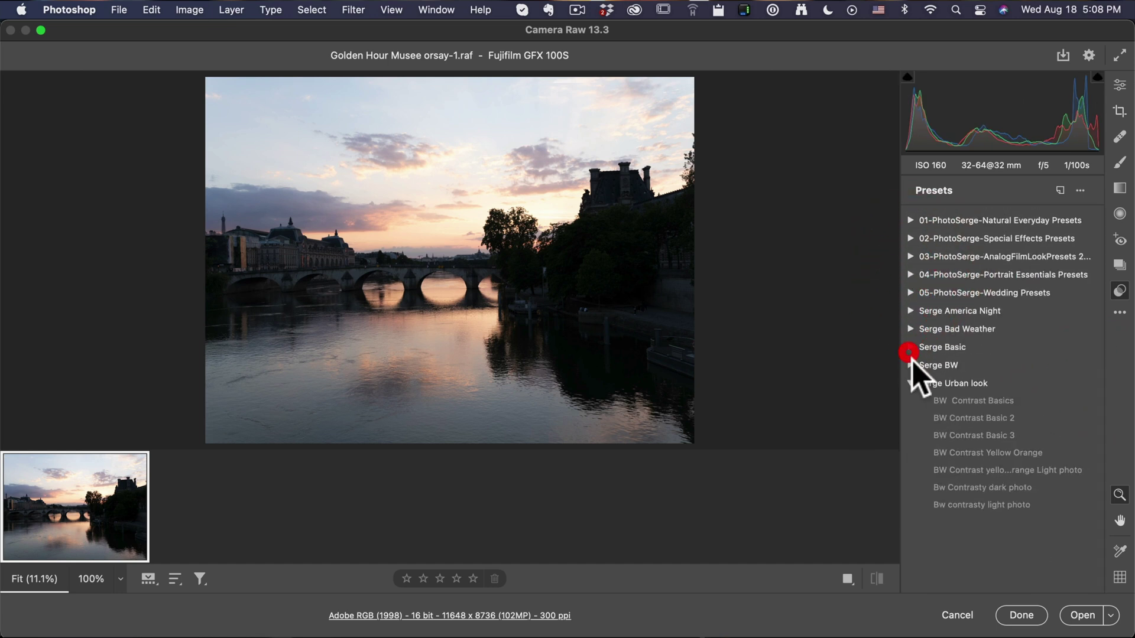
left_click(912, 384)
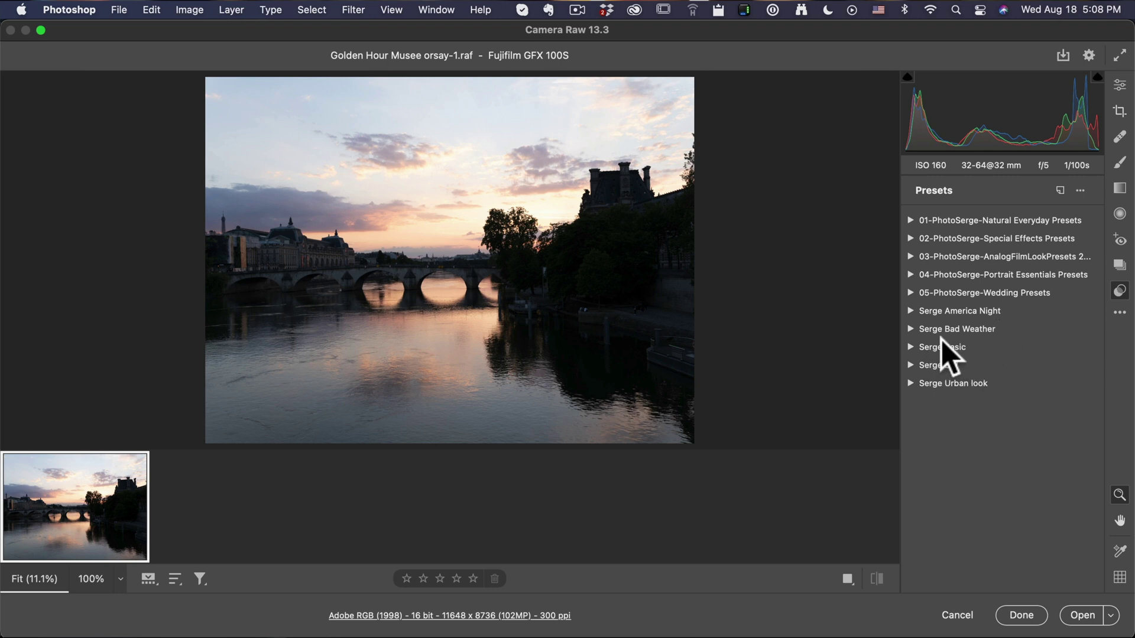
left_click(911, 348)
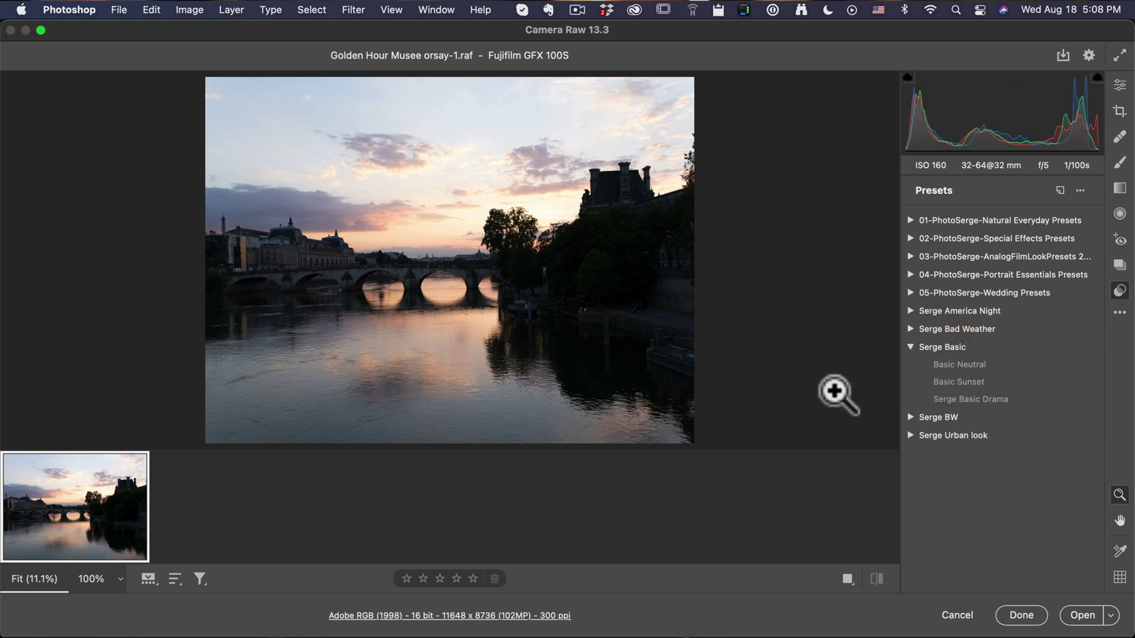
Apply the Basic Sunset preset, then raise Contrast to +46 and lower Blacks to -45.
left_click(982, 383)
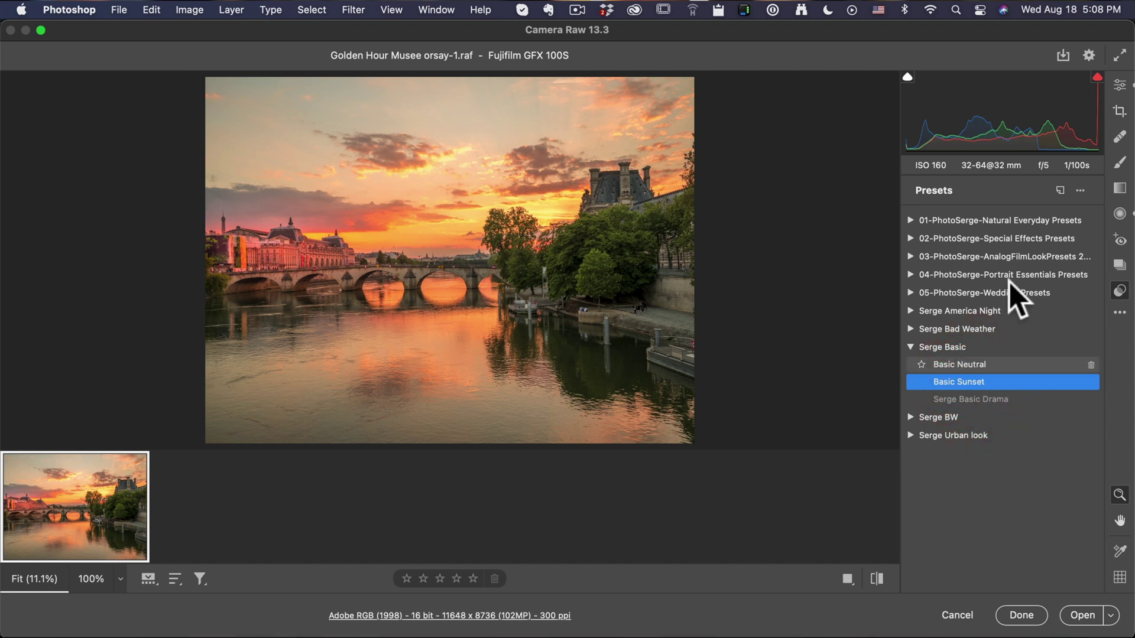
left_click(1122, 86)
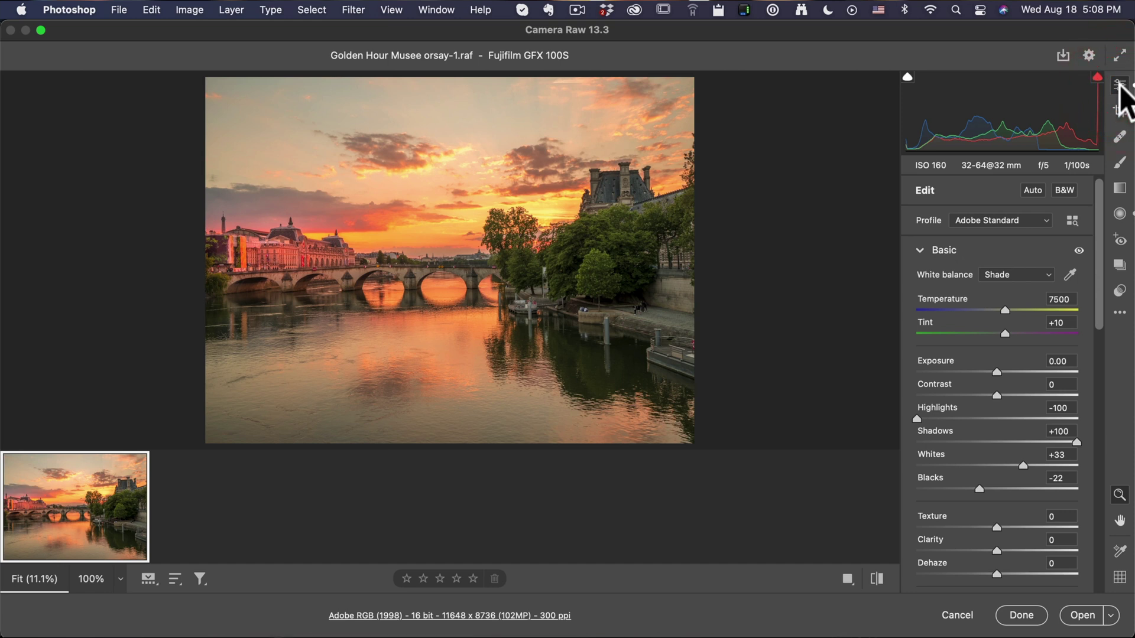
left_click(1024, 395)
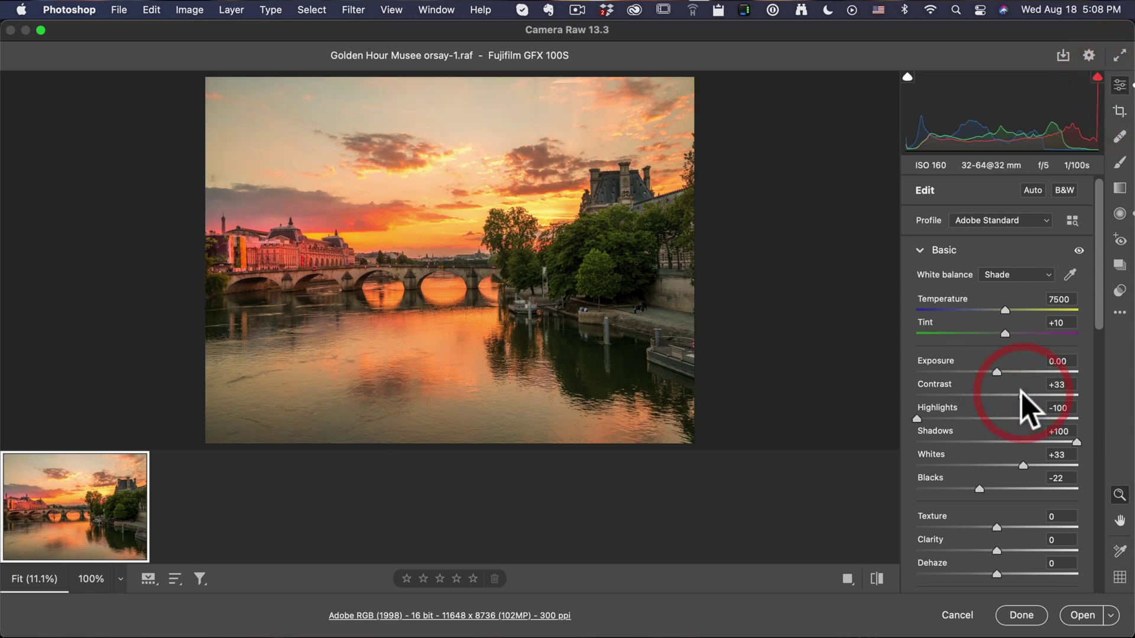
left_click(1031, 395)
left_click_drag(970, 486, 955, 479)
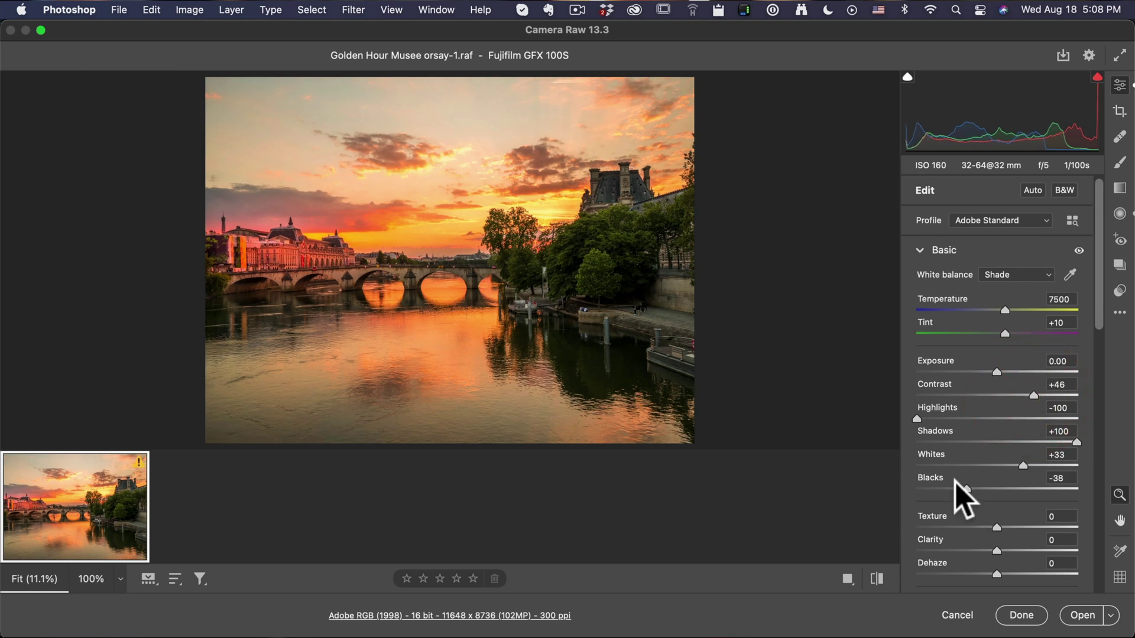
left_click(961, 489)
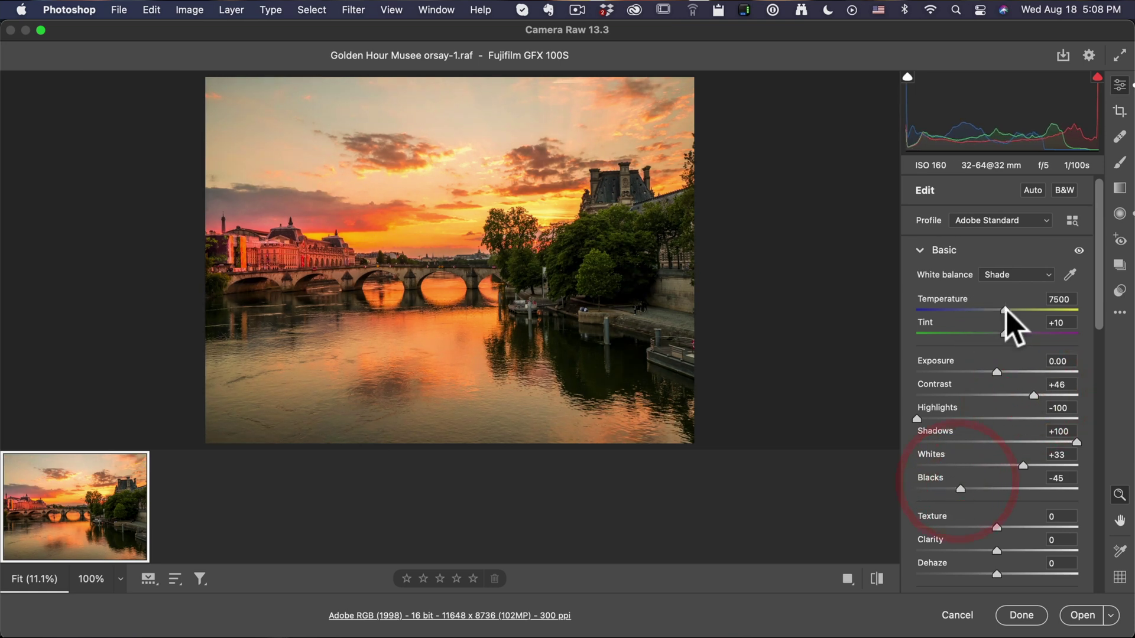
Set Temperature to 6700 and Tint to +8, then view the original for comparison.
left_click_drag(1007, 310, 992, 311)
left_click(990, 310)
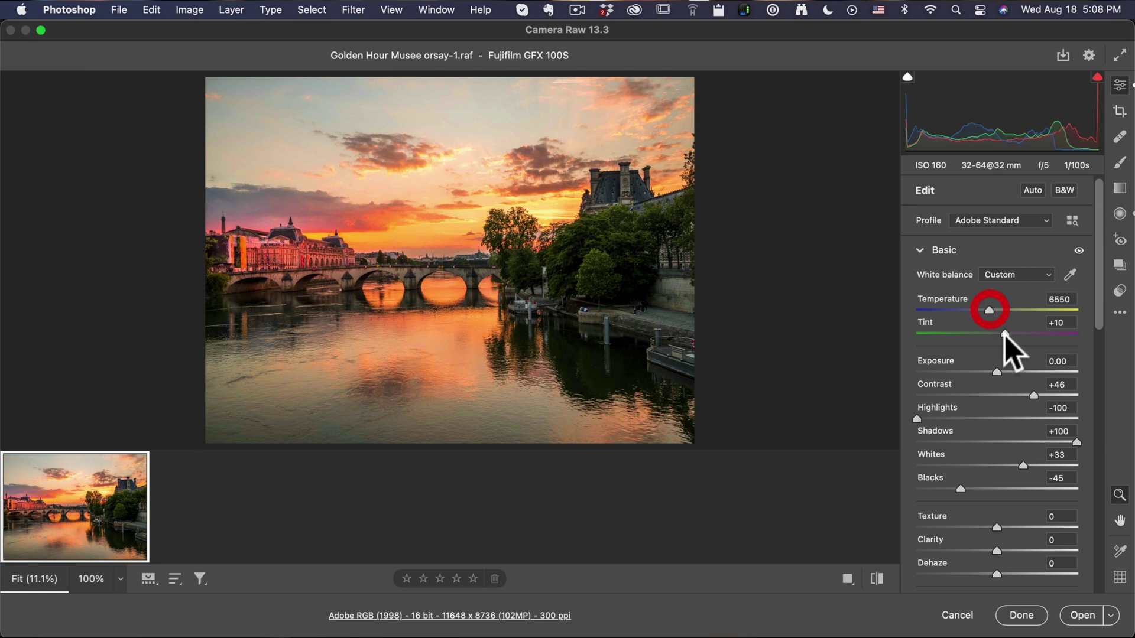
left_click(1010, 334)
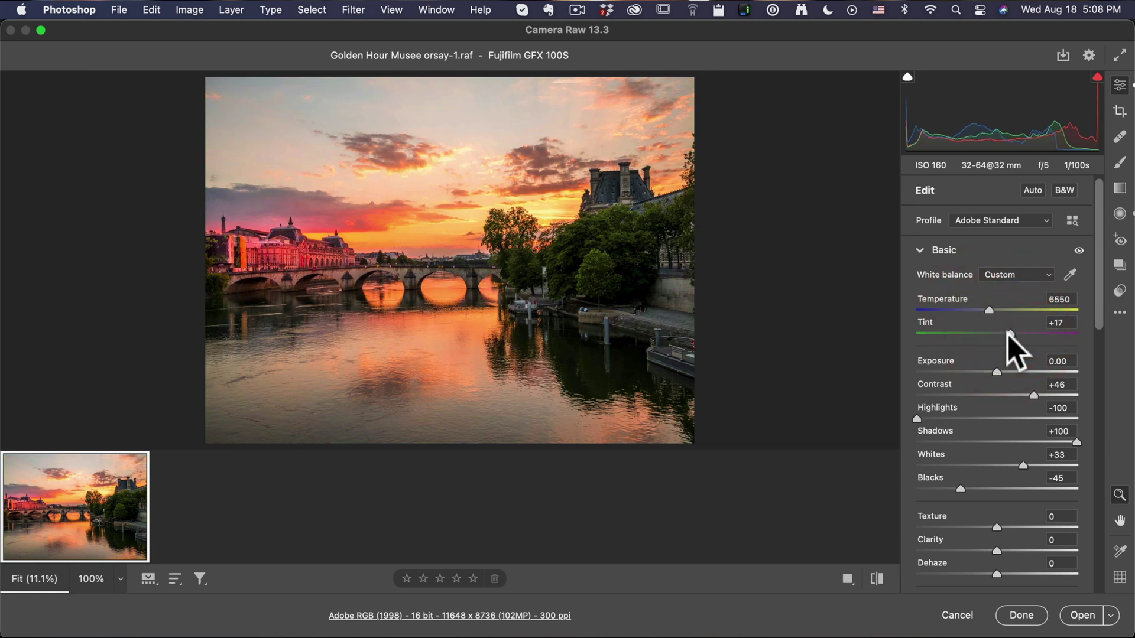
left_click(1003, 334)
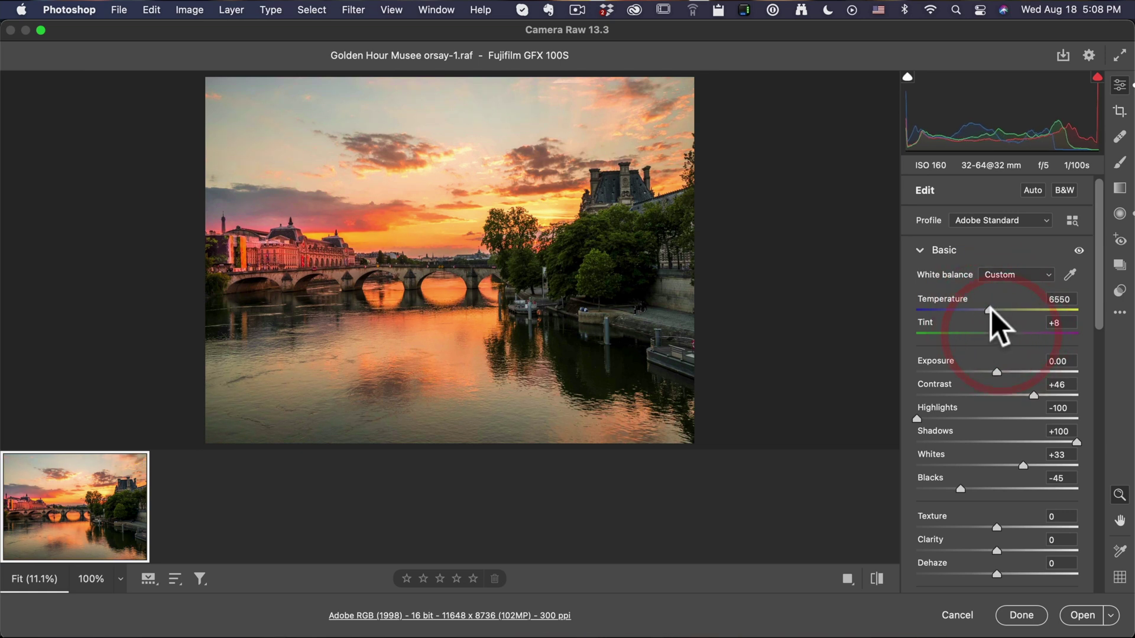
left_click(993, 310)
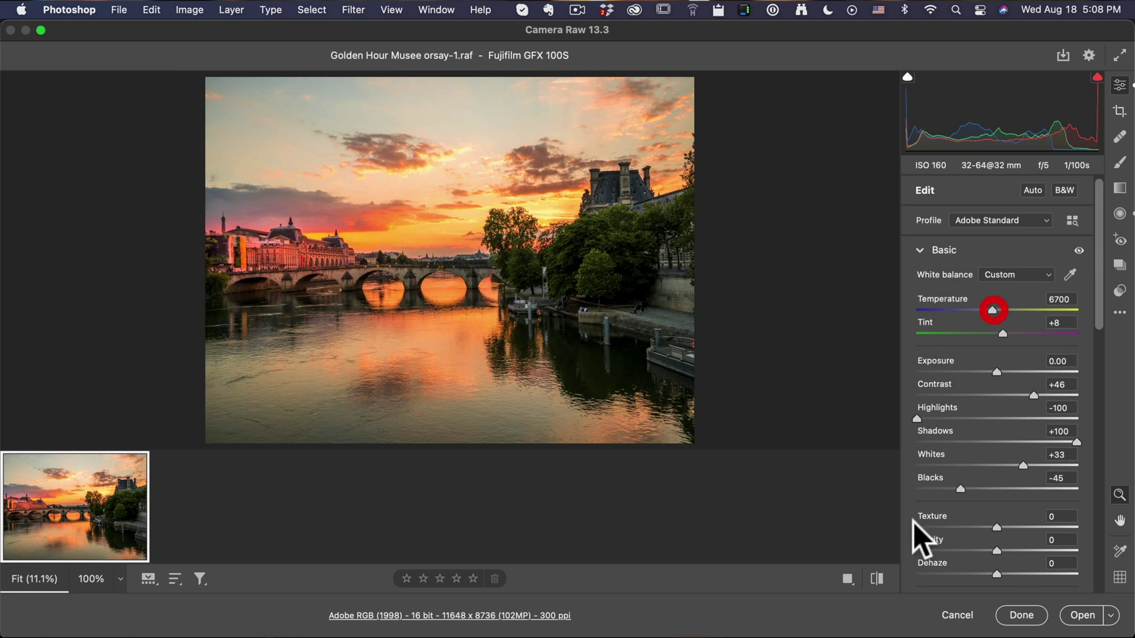
left_click(876, 579)
Switch back to the sunset edit and open the finished image, leaving Camera Raw.
left_click(876, 580)
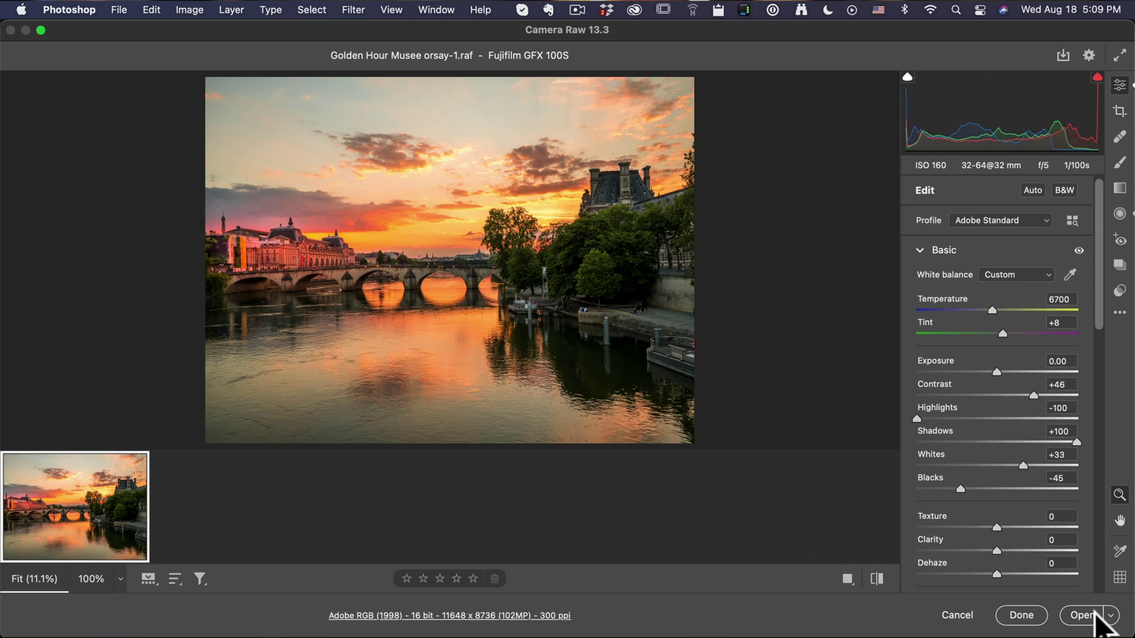
left_click(1024, 617)
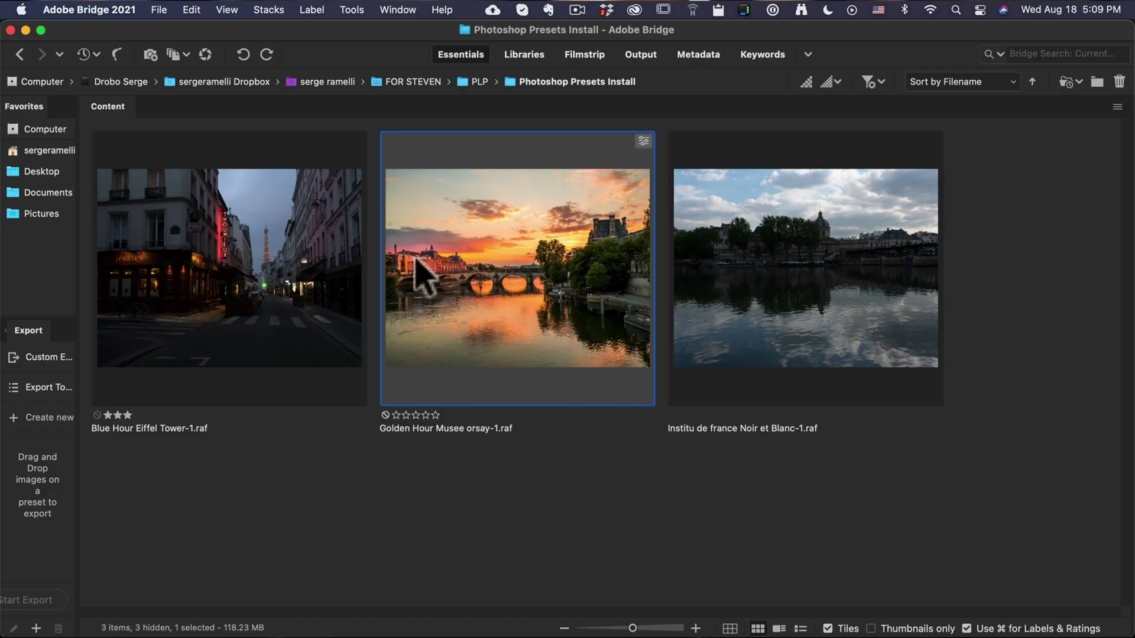
Select the Blue Hour Eiffel Tower-1.raf thumbnail in Bridge.
left_click(243, 272)
Open Blue Hour Eiffel Tower in Camera Raw and apply Bad weather 2 from Serge Bad Weather.
double_click(222, 259)
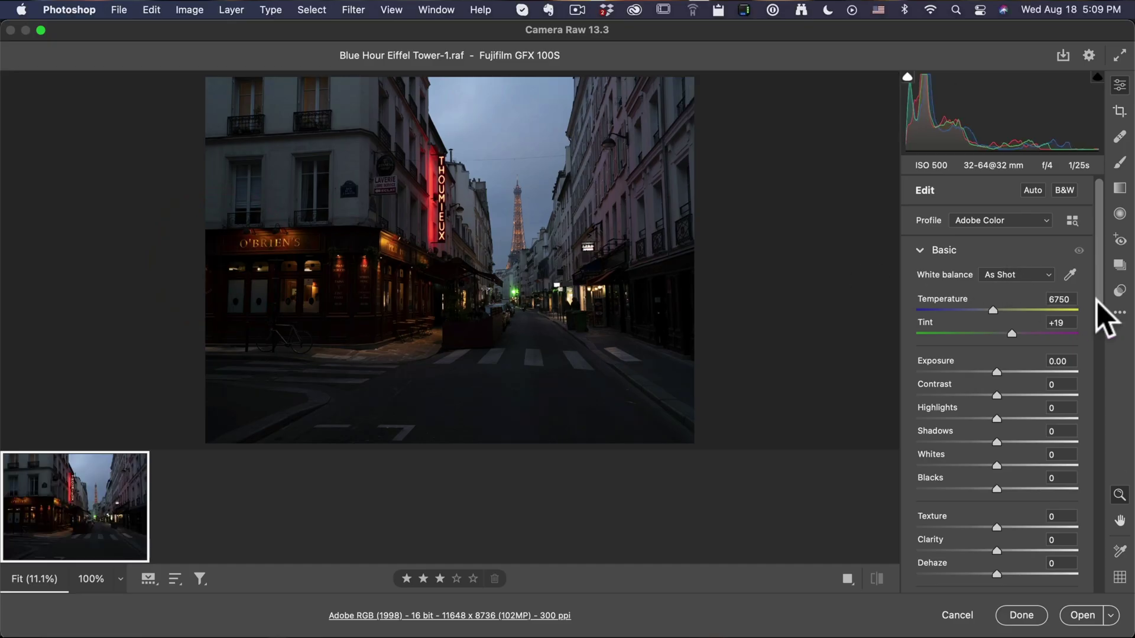
left_click(1119, 290)
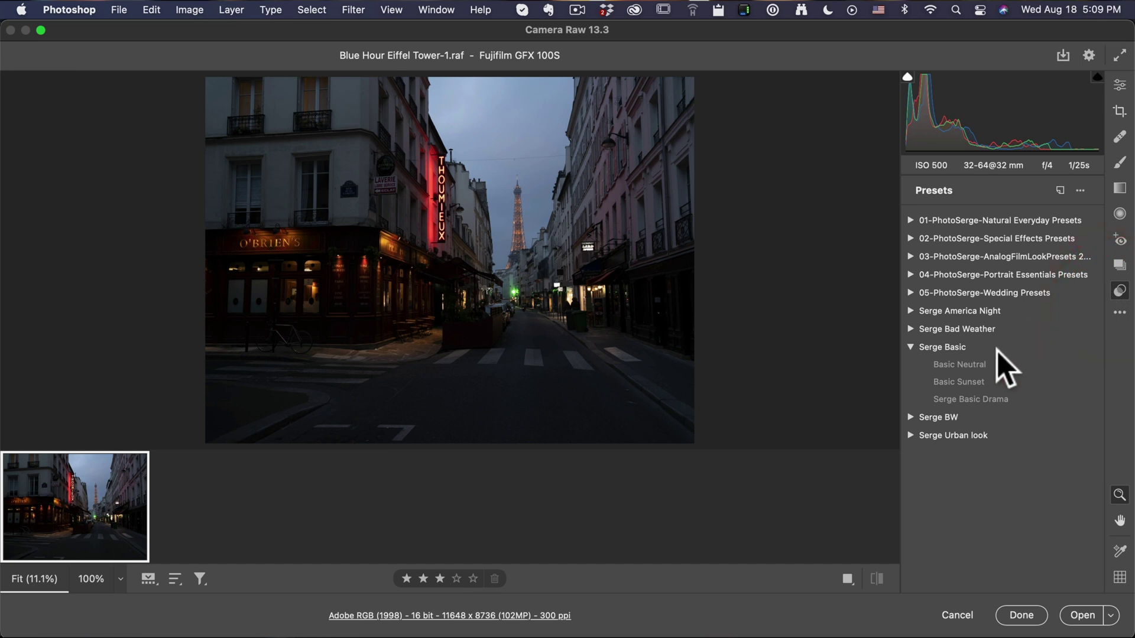
left_click(911, 329)
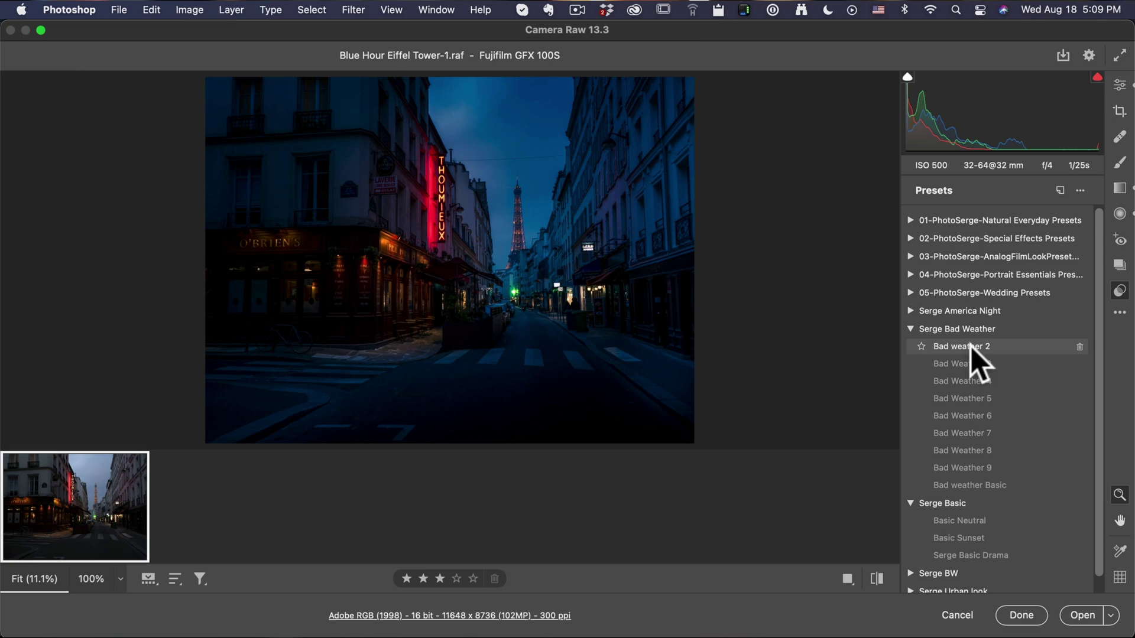
left_click(972, 348)
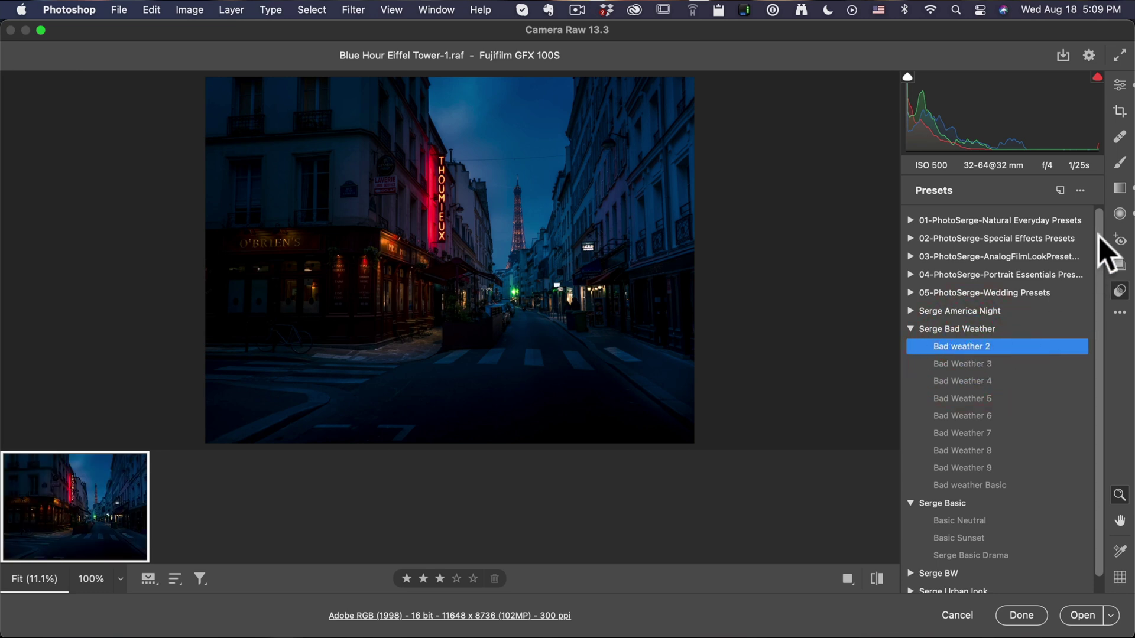
Set Temperature to about 5900, Whites +58, Blacks -11 and Contrast +56.
left_click(1120, 83)
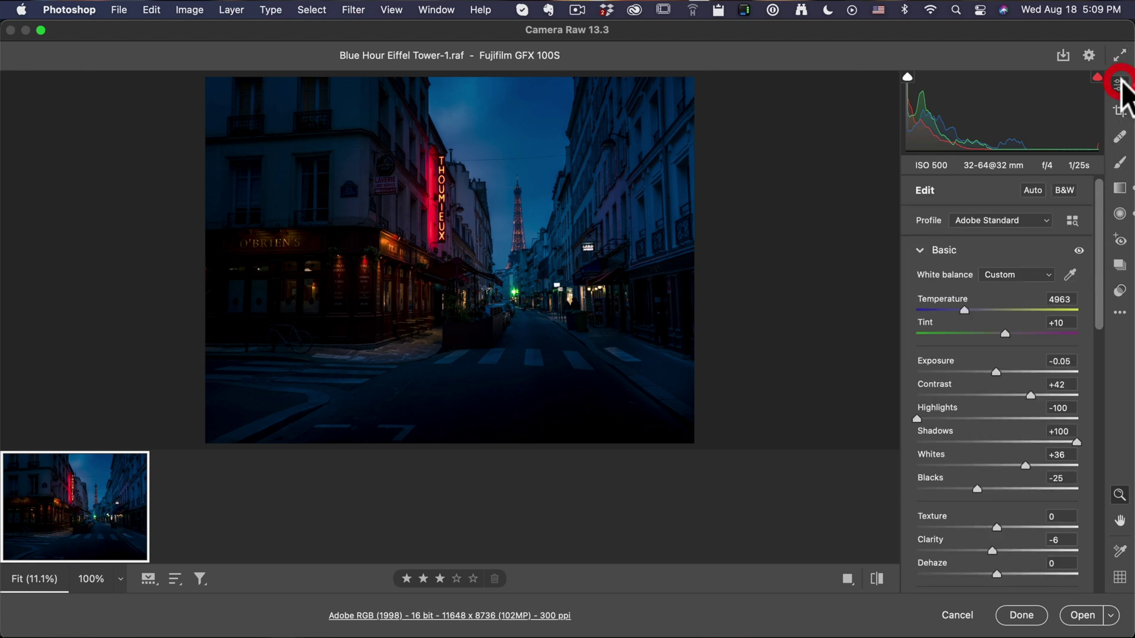
left_click_drag(969, 311, 983, 315)
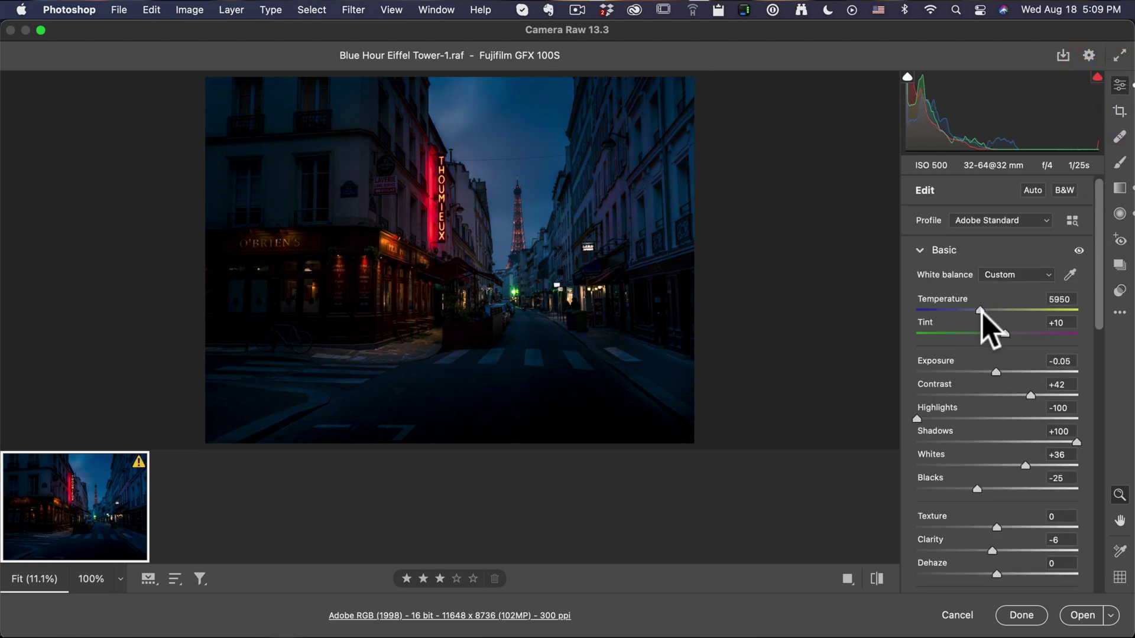
left_click_drag(978, 489, 1042, 467, "alt")
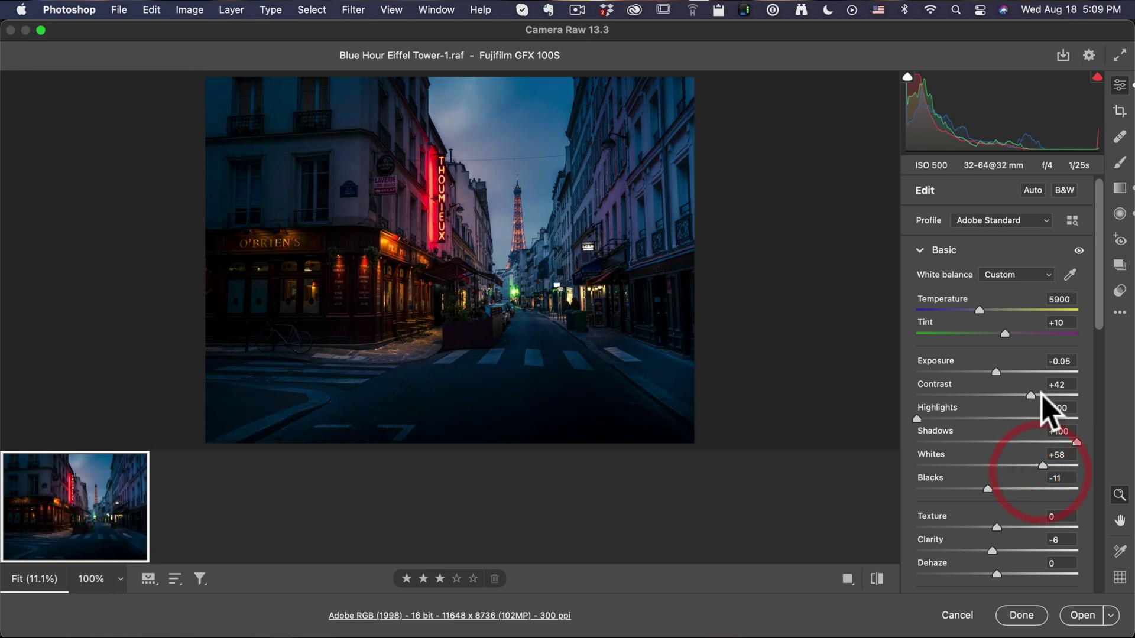
left_click_drag(1032, 396, 1041, 396)
Compare the edit against the original, finish with Done, and open the Institut de France photo.
left_click(877, 579)
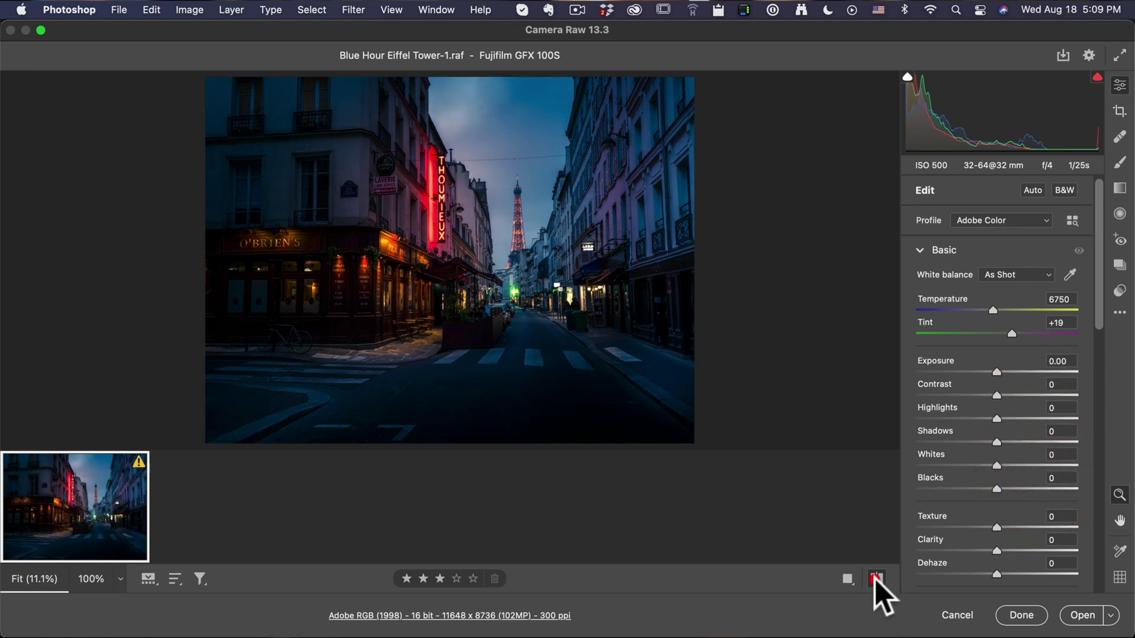
left_click(876, 579)
left_click(876, 579)
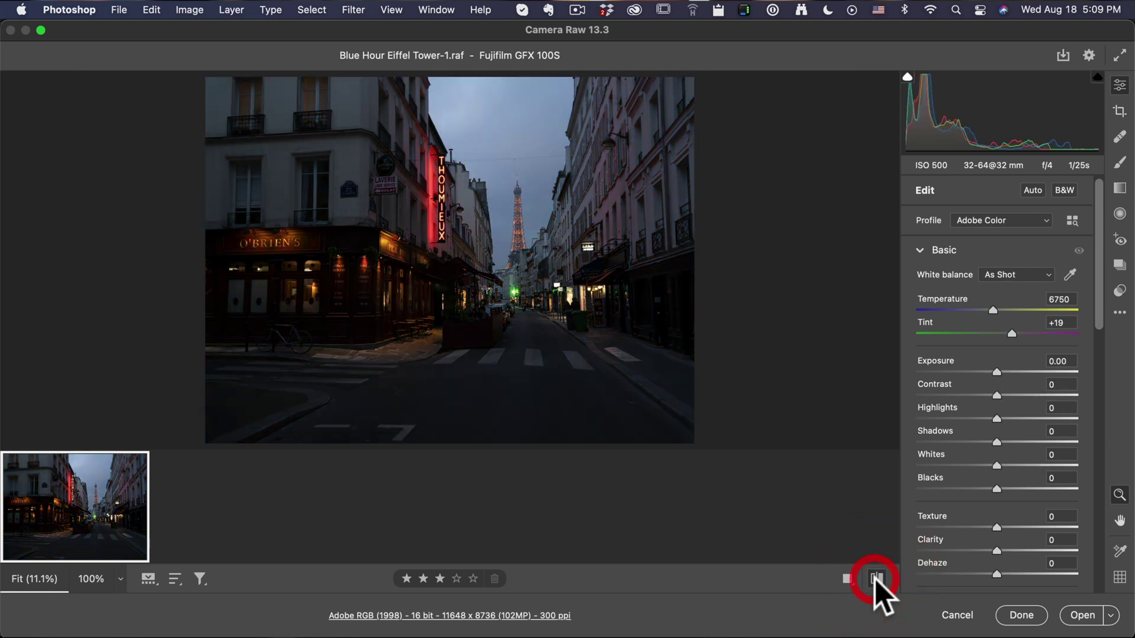
left_click(876, 579)
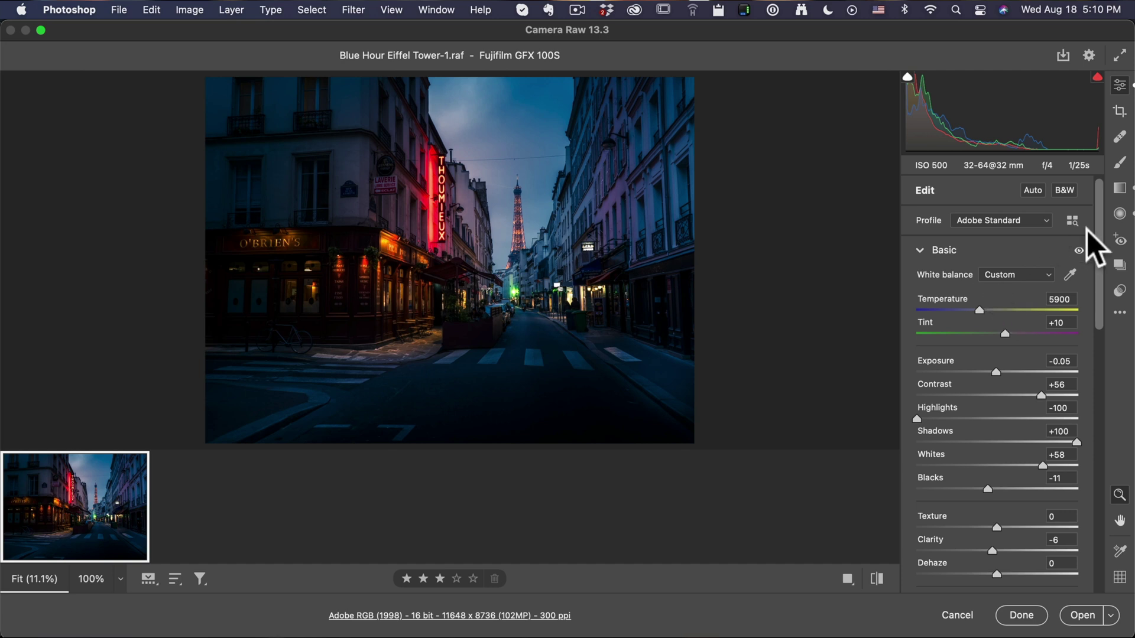
left_click_drag(1099, 243, 1131, 203)
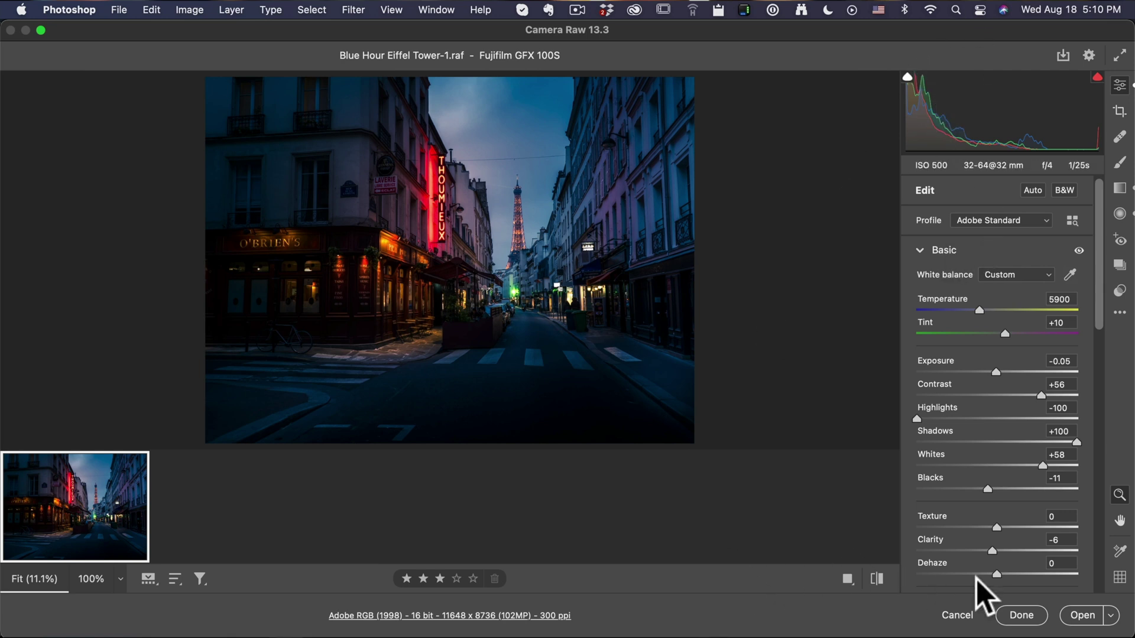
left_click(1022, 616)
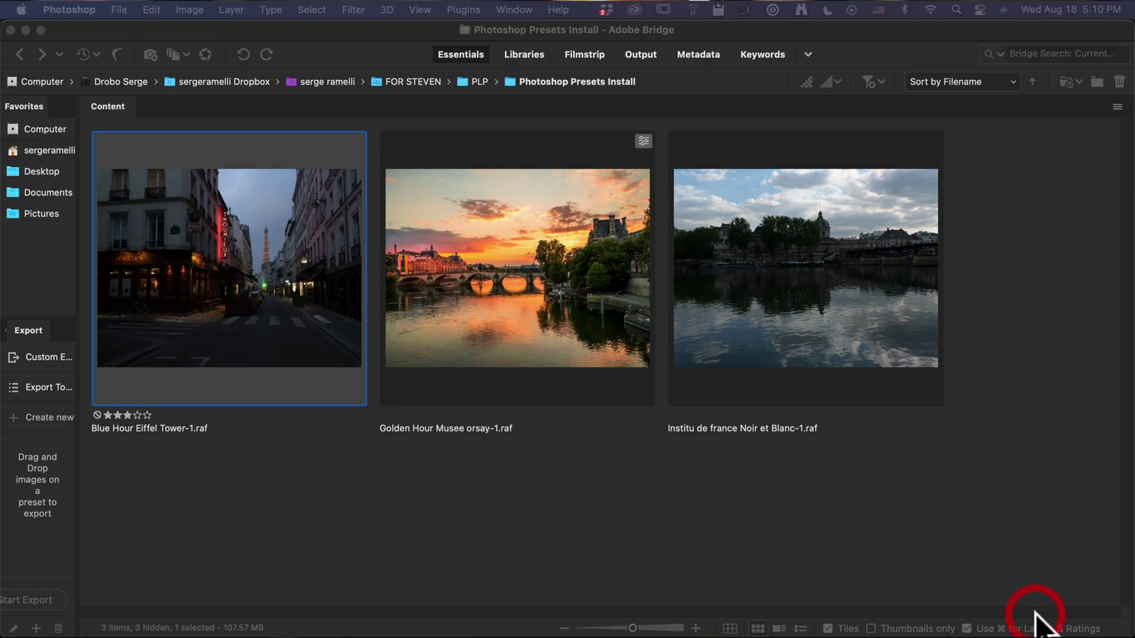
double_click(796, 277)
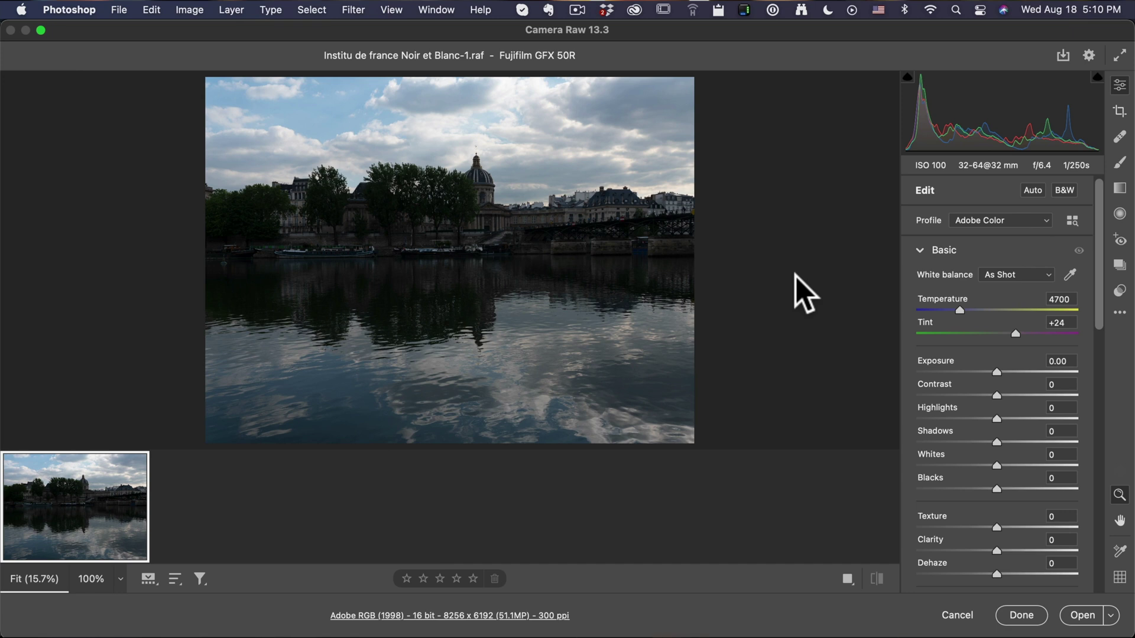
Show the installed presets, browse the groups and expand 02-PhotoSerge-Special Effects Presets.
left_click(1120, 291)
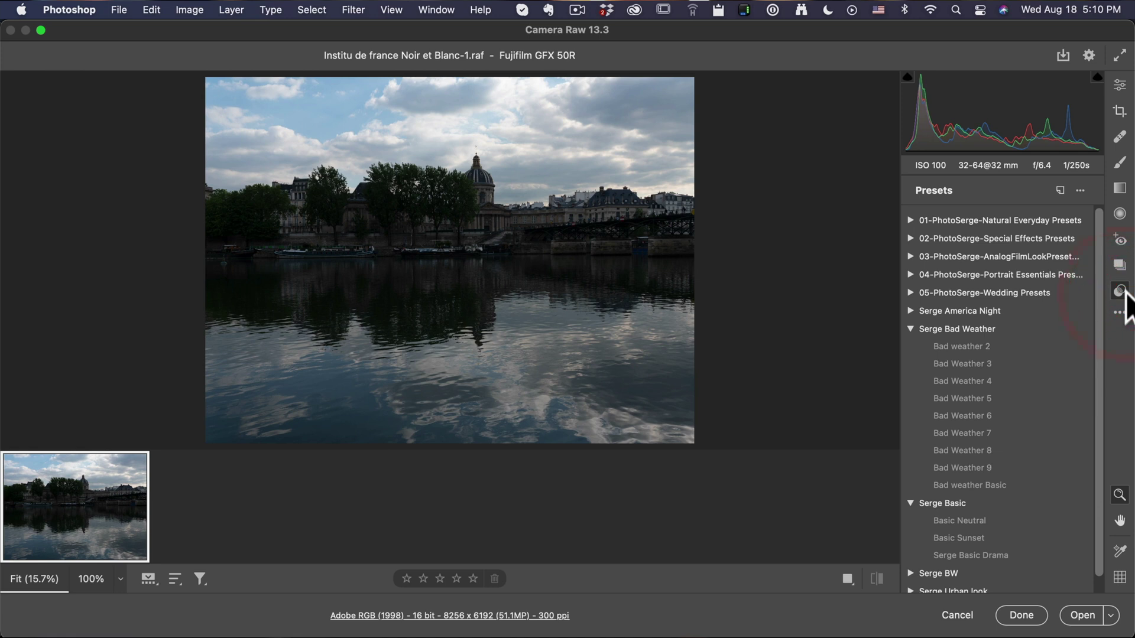
scroll(1105, 437, "down", 1)
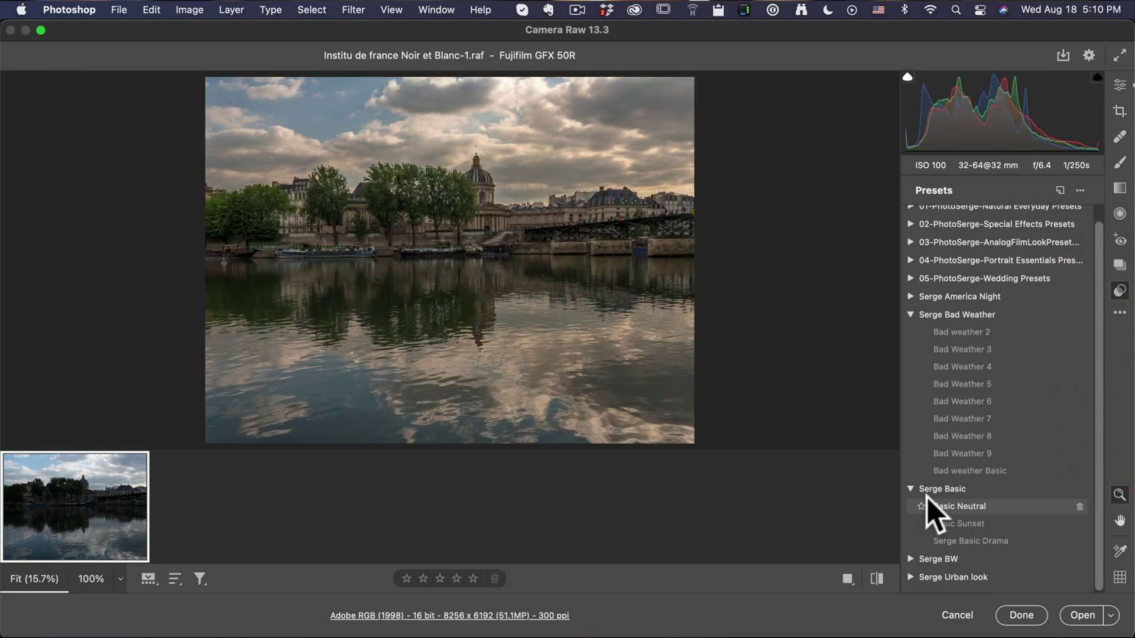
left_click(1100, 517)
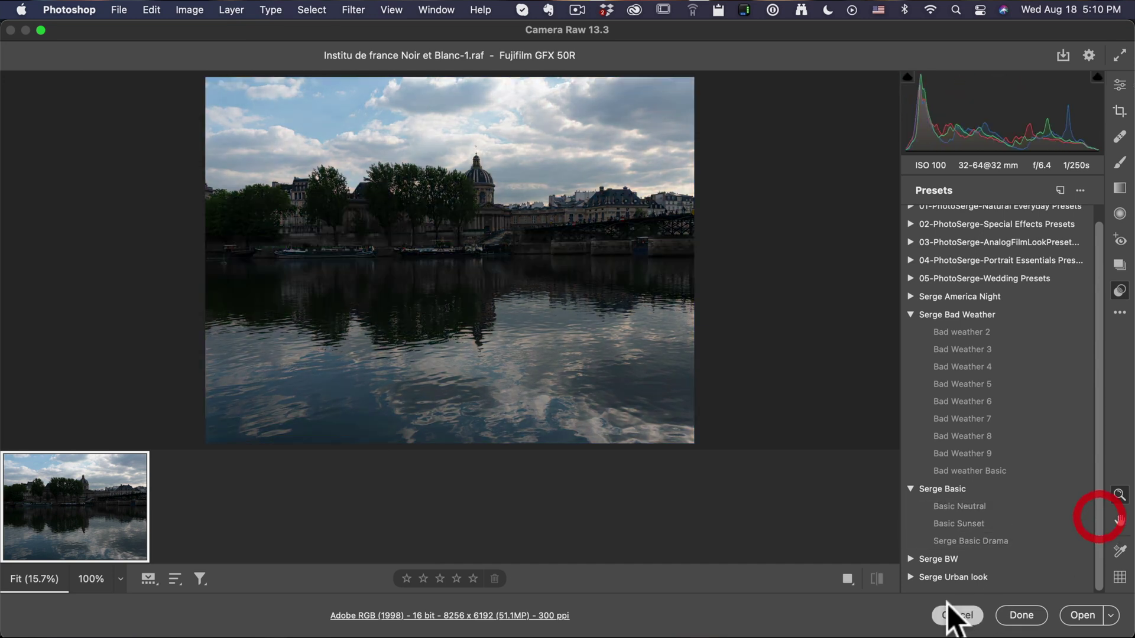
scroll(1098, 322, "up", 1)
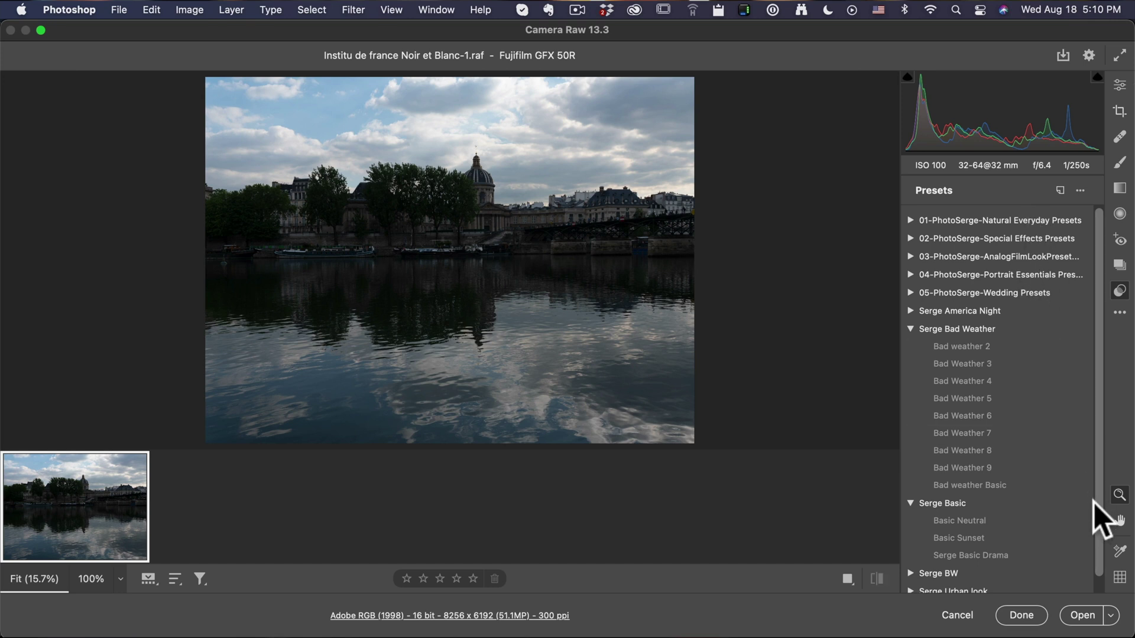
scroll(1098, 498, "down", 1)
left_click(1092, 600)
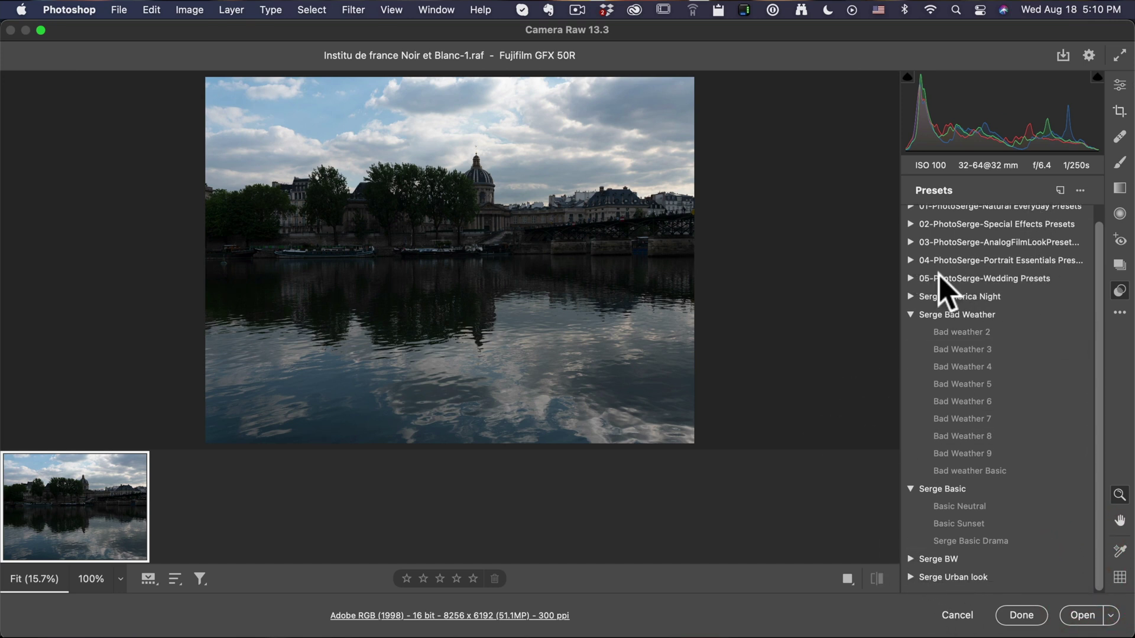
scroll(1087, 318, "up", 1)
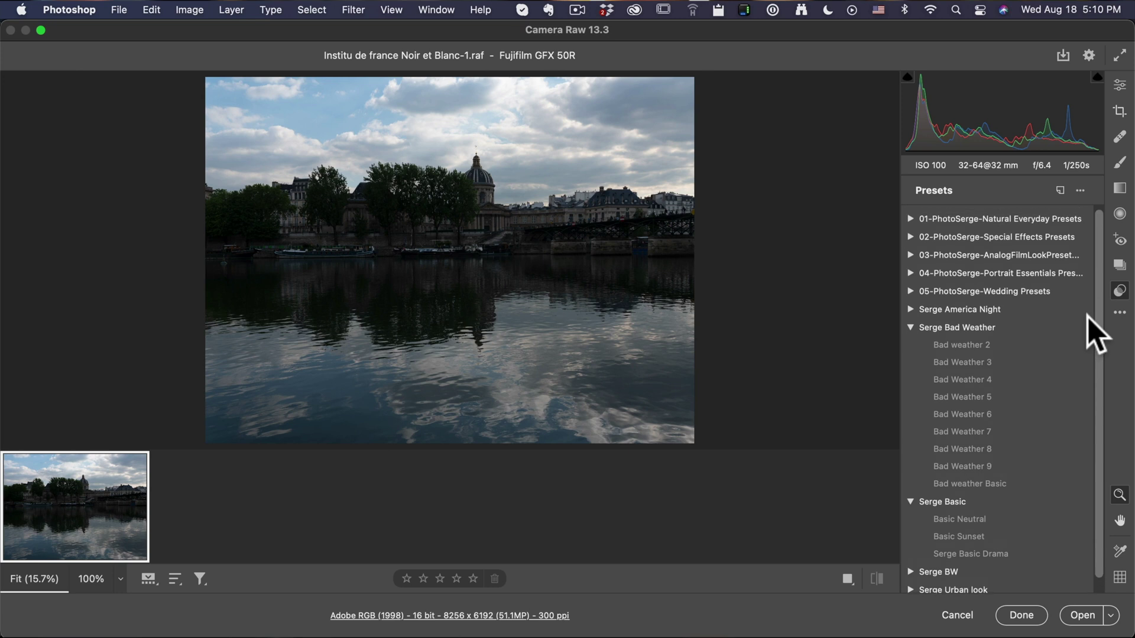
left_click(911, 237)
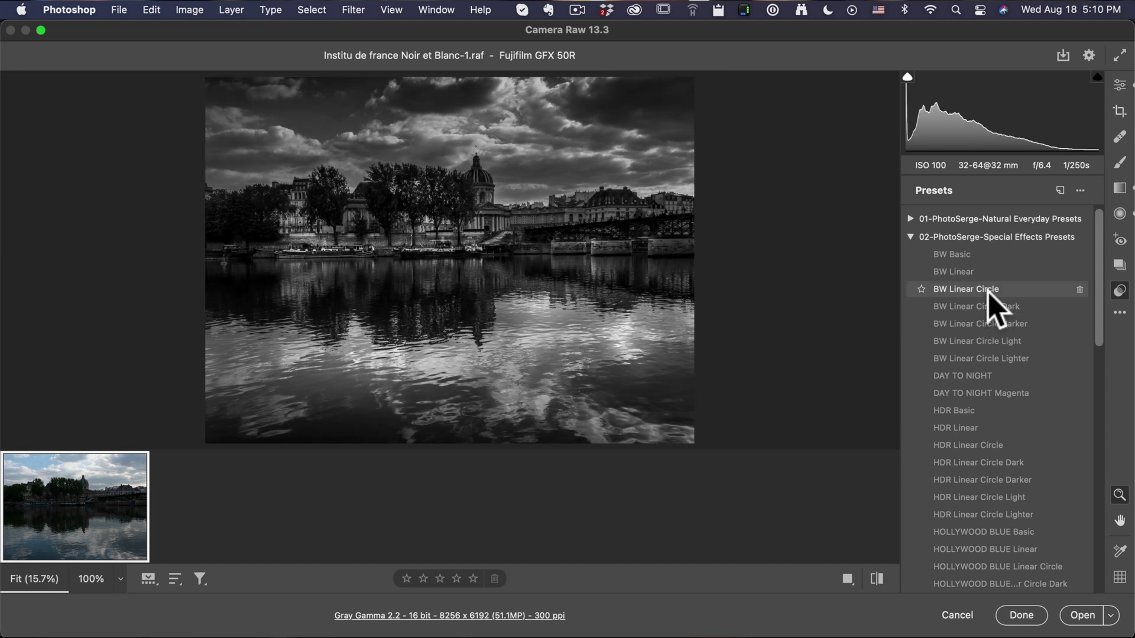
Apply BW Linear Circle Dark and raise Exposure from -0.40 to +0.30.
left_click(987, 290)
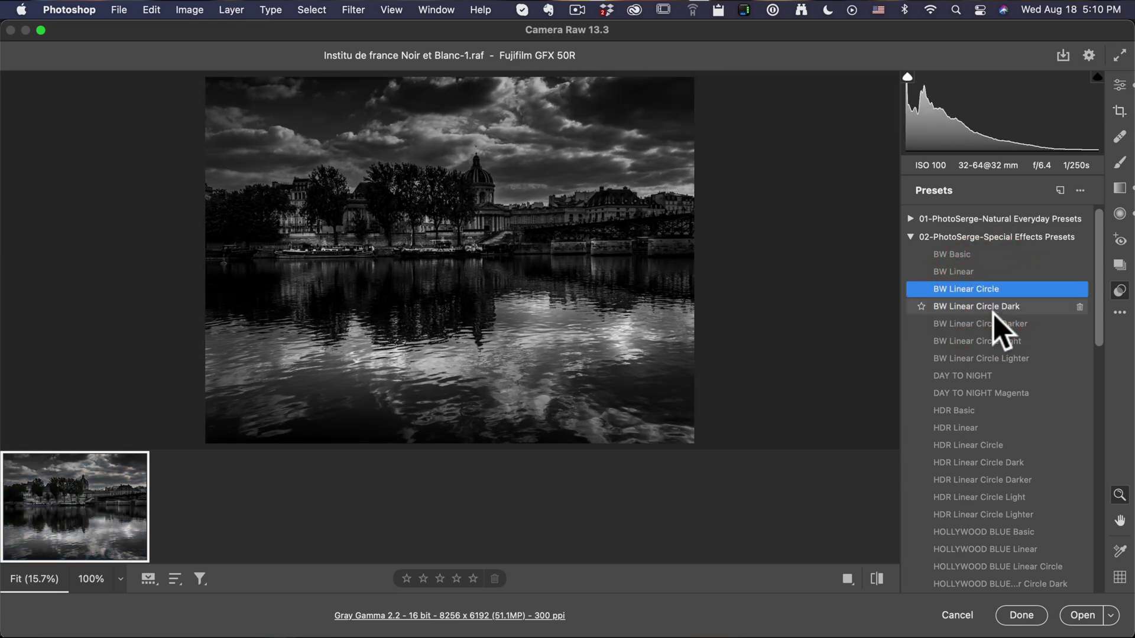
left_click(993, 310)
left_click(1119, 87)
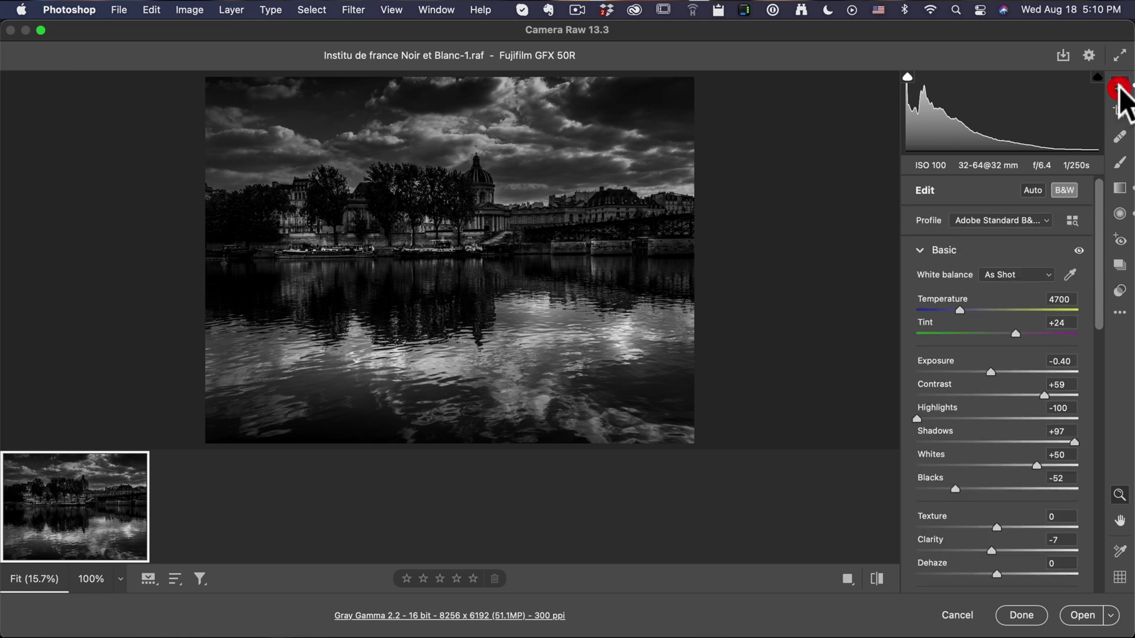
left_click_drag(991, 372, 1001, 373)
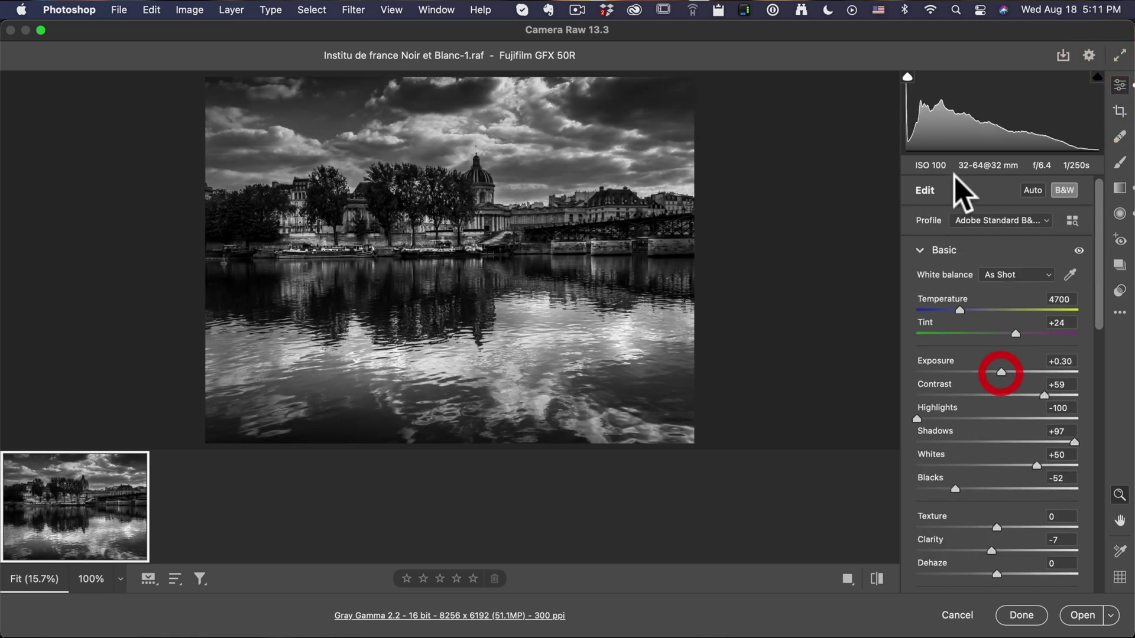
Compare the colour original with the finished B&W edit, ending on the edit.
left_click(877, 579)
left_click(878, 578)
left_click(877, 579)
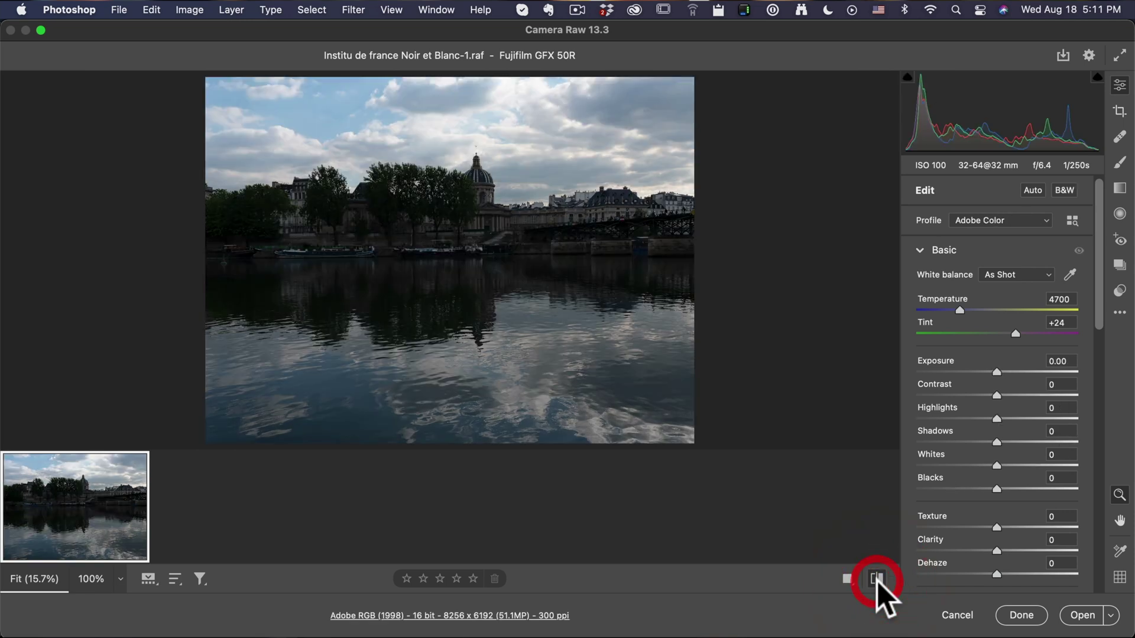
left_click(877, 578)
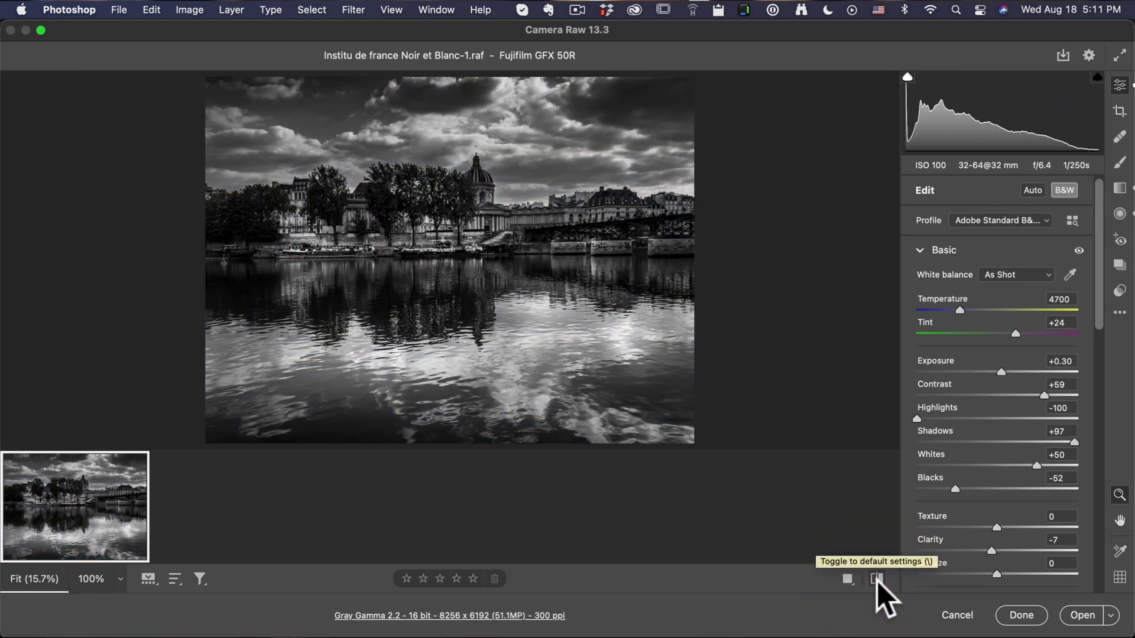